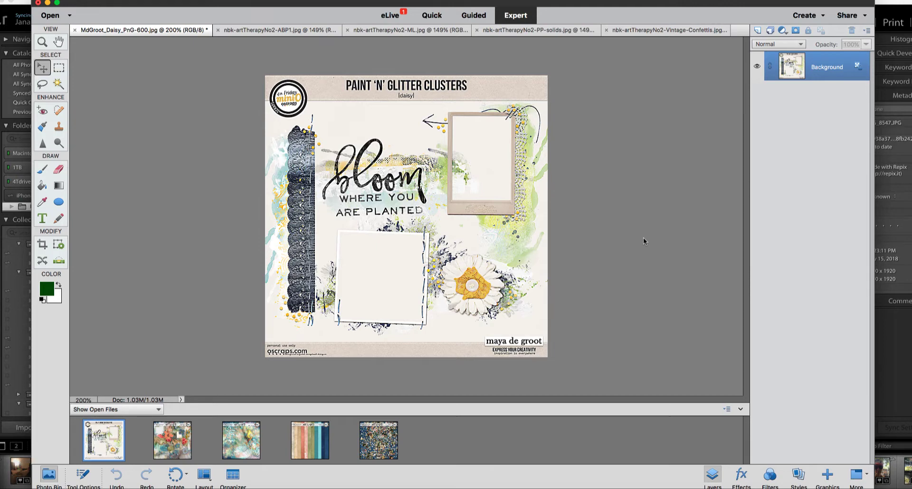
Look through the Art Therapy No2 kit previews: artsy bits, magic lights, solid papers and vintage confettis.
{"action": "left_click", "coordinate": [164, 431]}
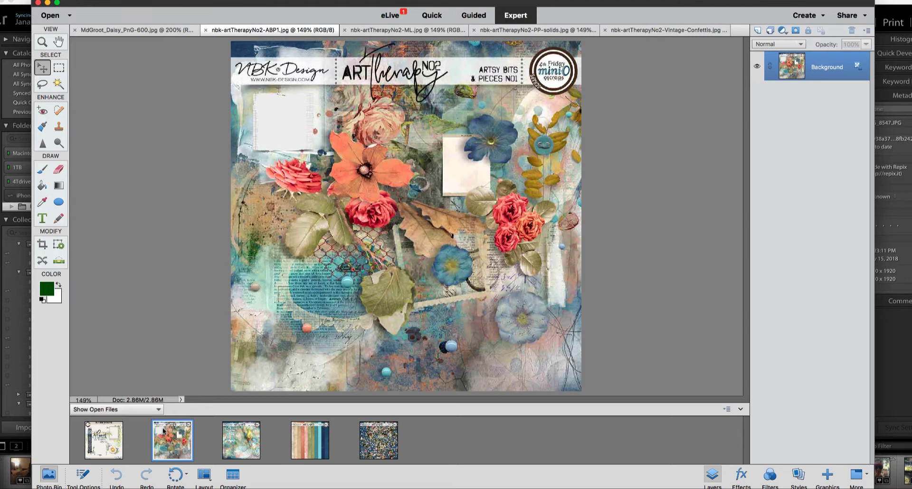
{"action": "left_click", "coordinate": [240, 440]}
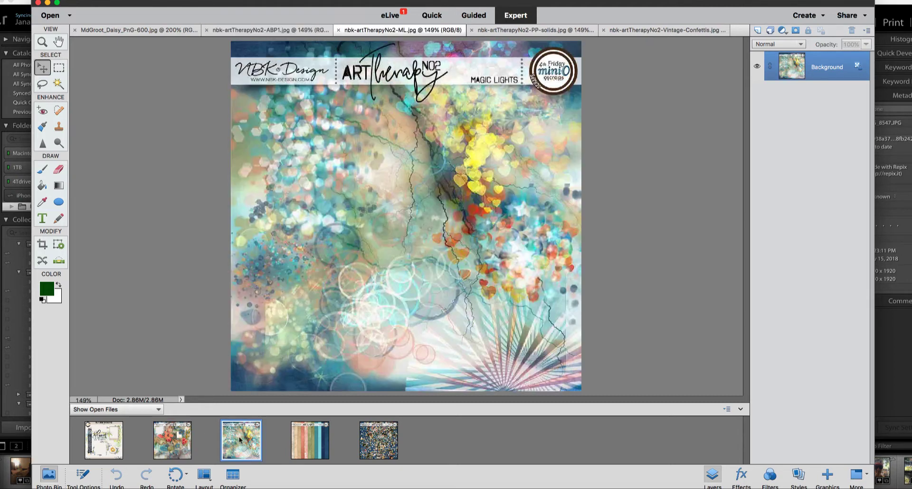
{"action": "left_click", "coordinate": [307, 439]}
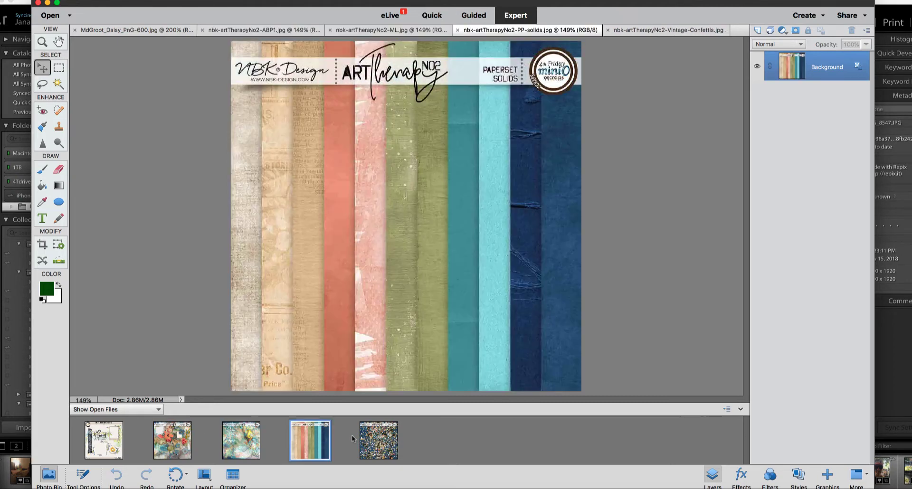
{"action": "left_click", "coordinate": [384, 438]}
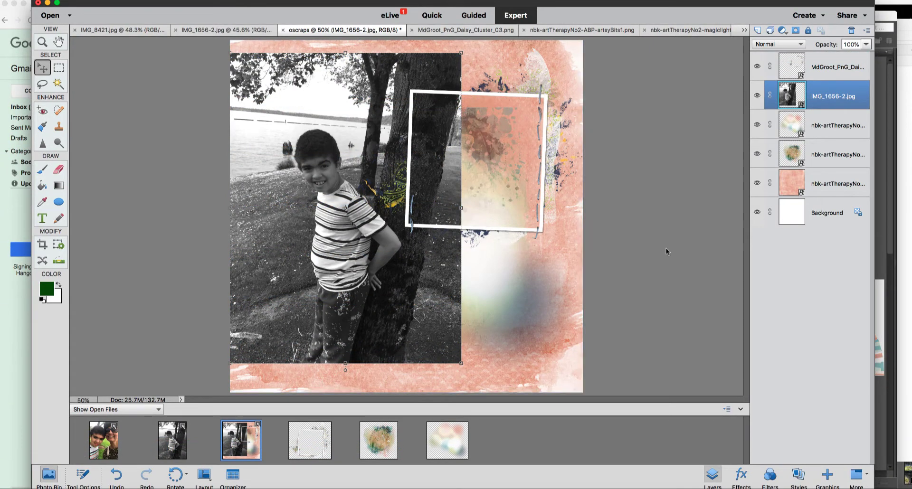
Hide the daisy cluster, photo, magic lights and artsy bits layers, and toggle the coral paper layer to check it.
{"action": "left_click", "coordinate": [757, 154]}
{"action": "left_click", "coordinate": [757, 124]}
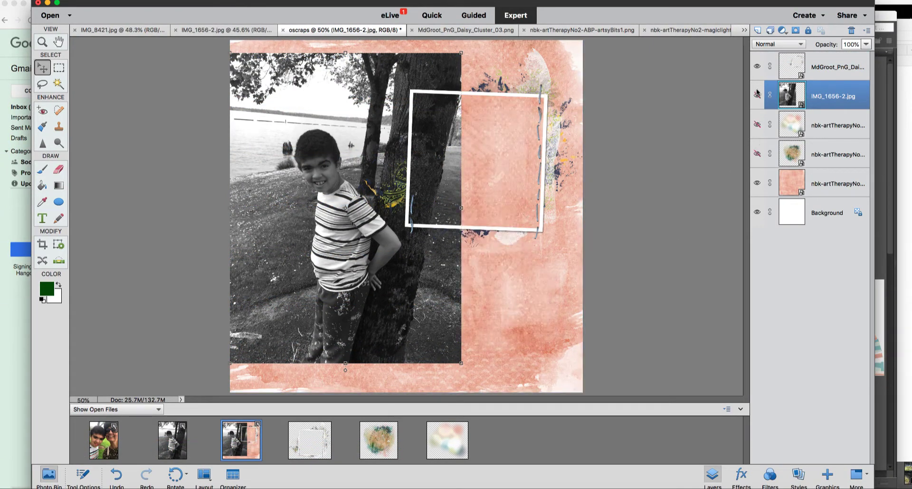
{"action": "left_click", "coordinate": [758, 93]}
{"action": "left_click", "coordinate": [757, 66]}
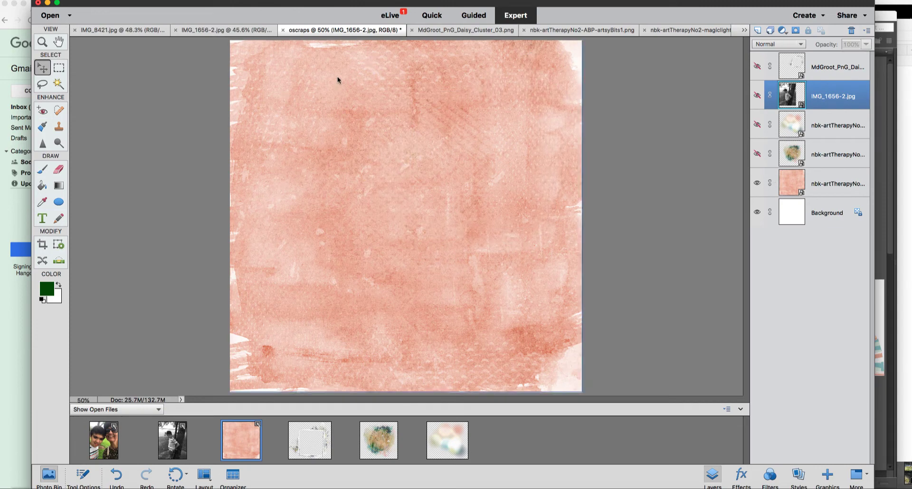
{"action": "left_click", "coordinate": [758, 184]}
{"action": "left_click", "coordinate": [758, 184]}
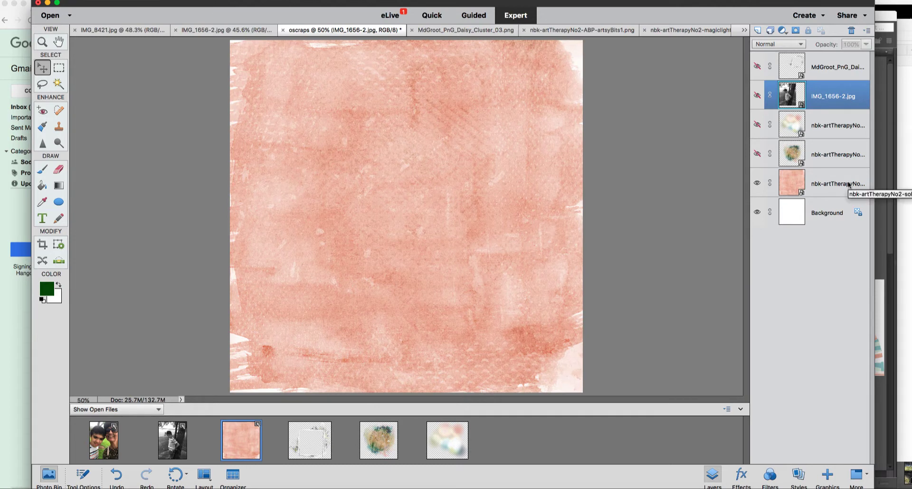
Show the daisy cluster frame layer and briefly preview the artsy bits layer beneath it.
{"action": "left_click", "coordinate": [758, 67]}
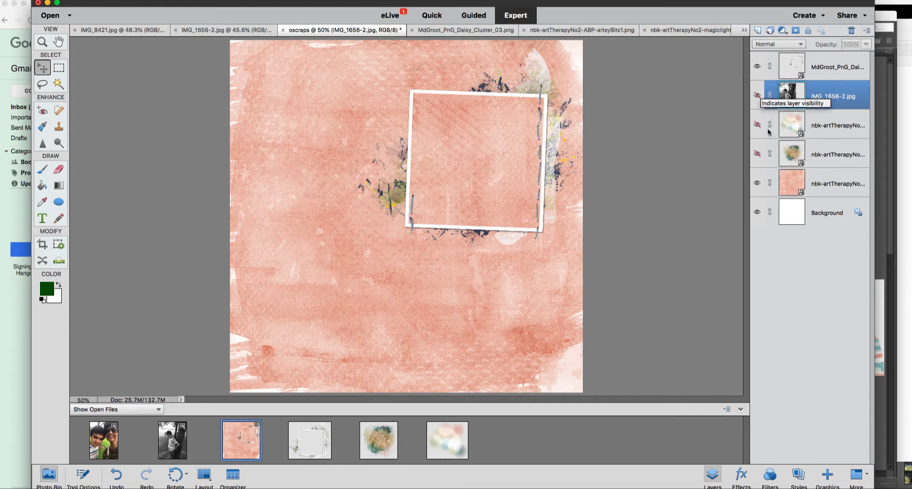
{"action": "left_click", "coordinate": [758, 153]}
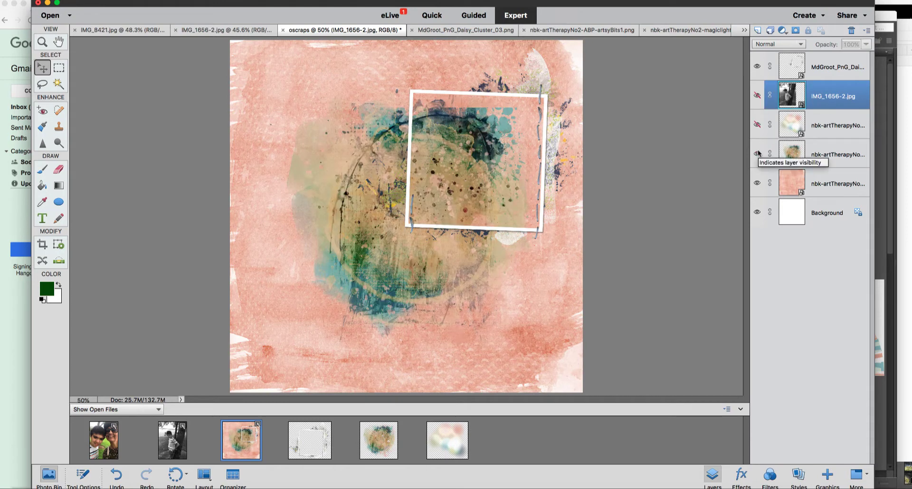
{"action": "left_click", "coordinate": [758, 153]}
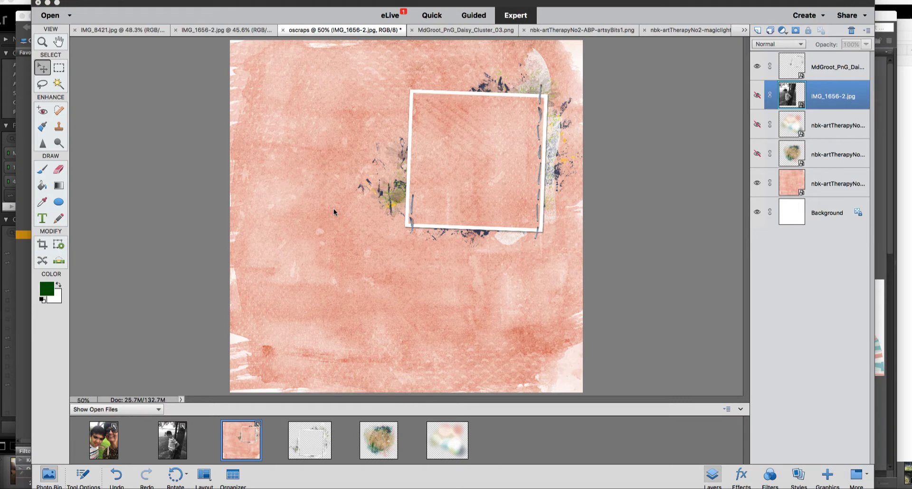
Draw a dark green rectangle shape covering the opening of the white frame, beneath the daisy cluster layer.
{"action": "left_click", "coordinate": [59, 203]}
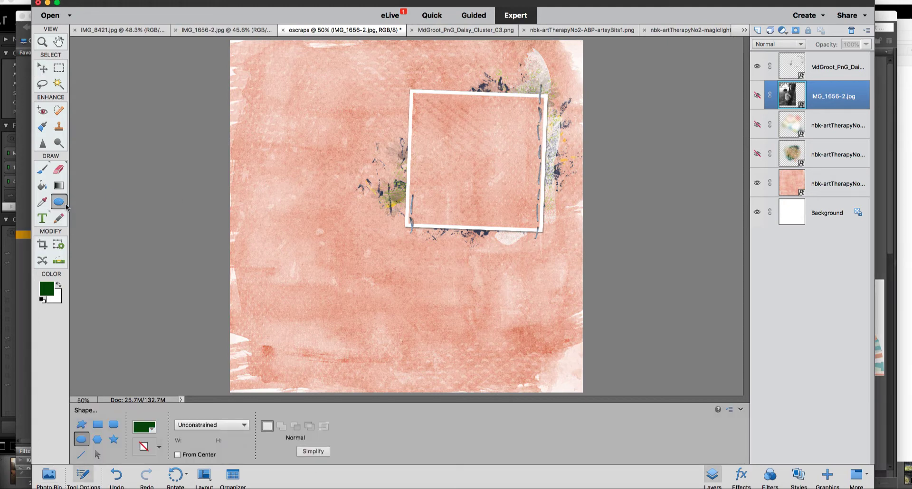
{"action": "left_click", "coordinate": [95, 425]}
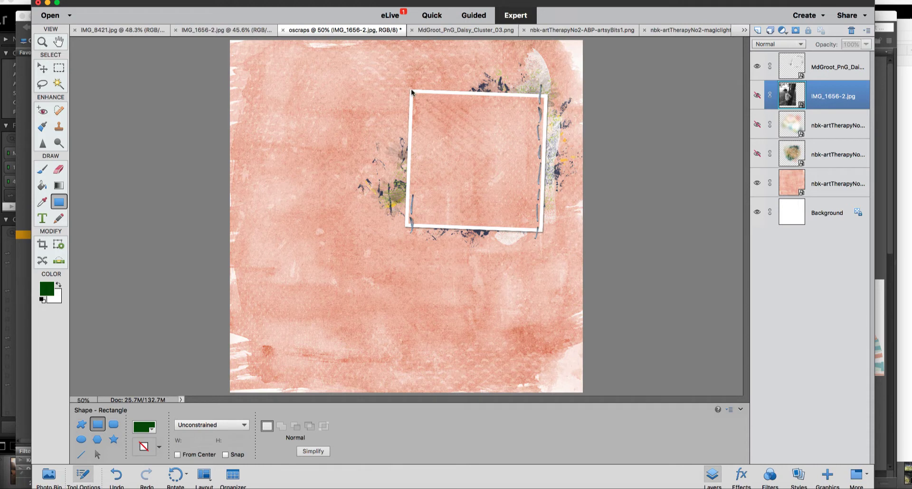
{"action": "left_click_drag", "start_coordinate": [411, 91], "coordinate": [543, 230]}
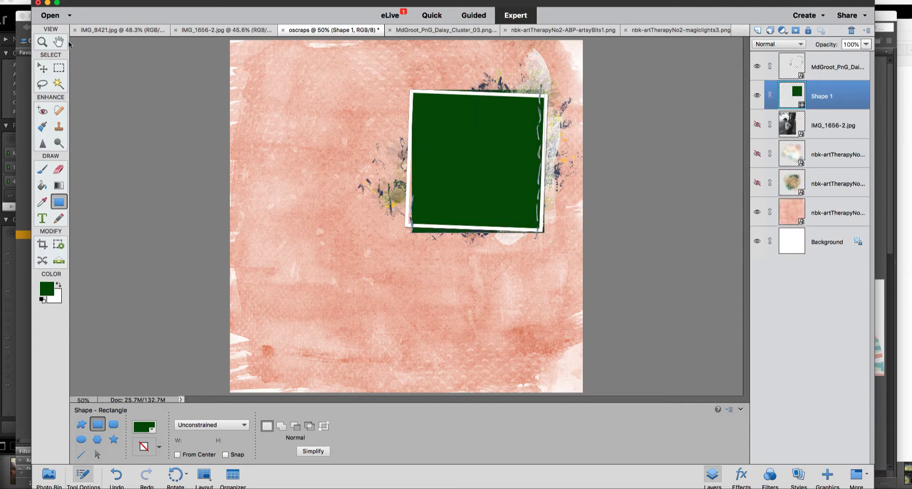
Rotate the green rectangle 2.81 degrees, resize it to about 102% wide and 94% high to fit the frame, and simplify its layer.
{"action": "left_click", "coordinate": [42, 67]}
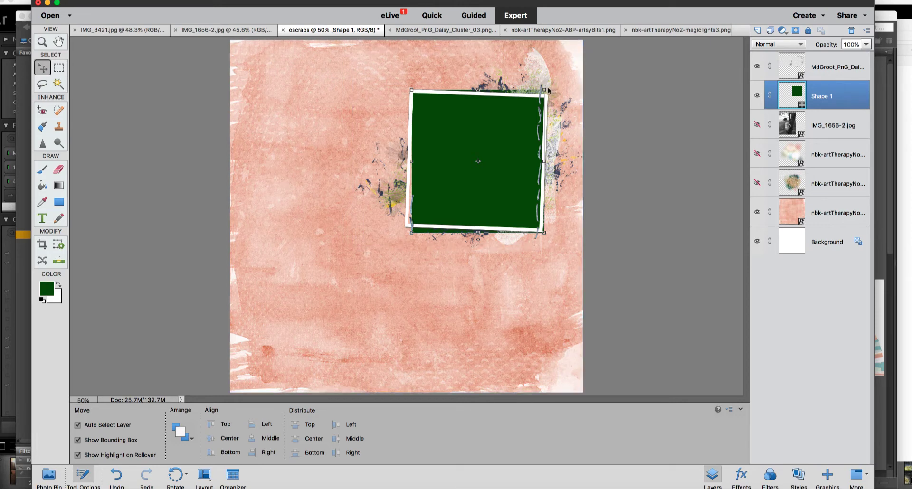
{"action": "left_click_drag", "start_coordinate": [548, 91], "coordinate": [554, 96]}
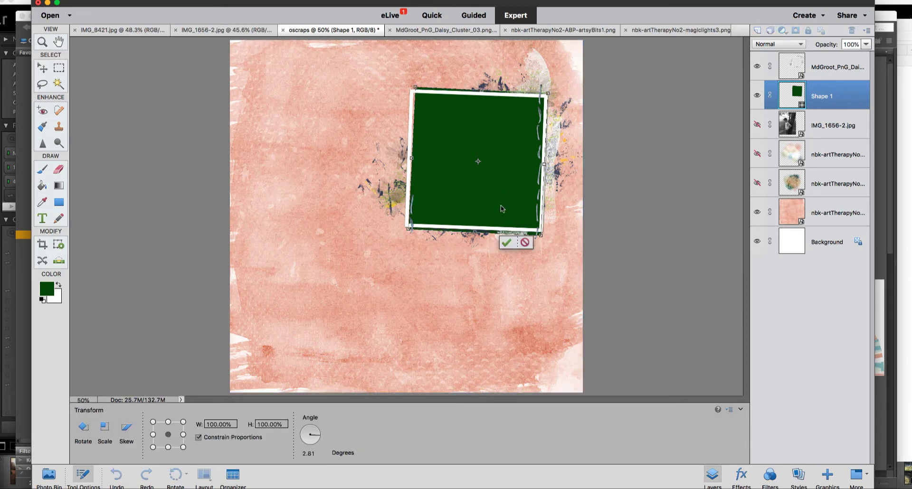
{"action": "left_click_drag", "start_coordinate": [474, 232], "coordinate": [474, 228]}
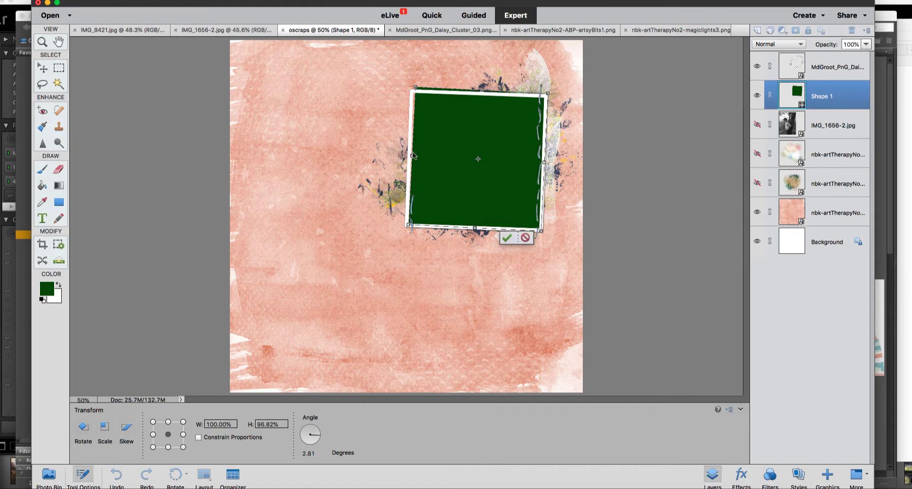
{"action": "left_click_drag", "start_coordinate": [414, 155], "coordinate": [408, 155]}
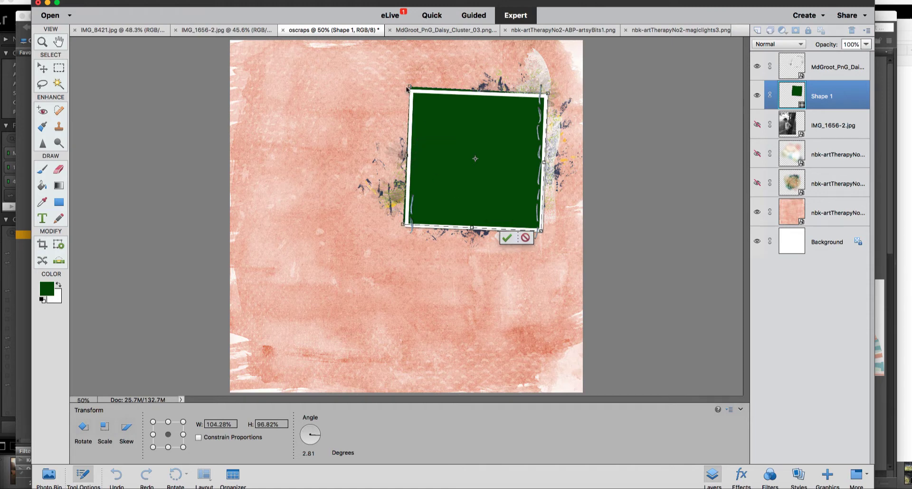
{"action": "left_click_drag", "start_coordinate": [408, 89], "coordinate": [412, 91]}
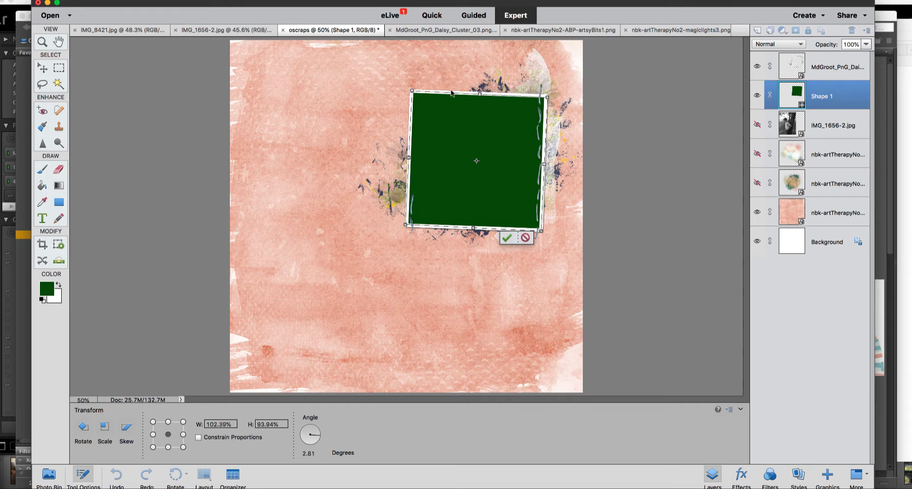
{"action": "left_click", "coordinate": [512, 238]}
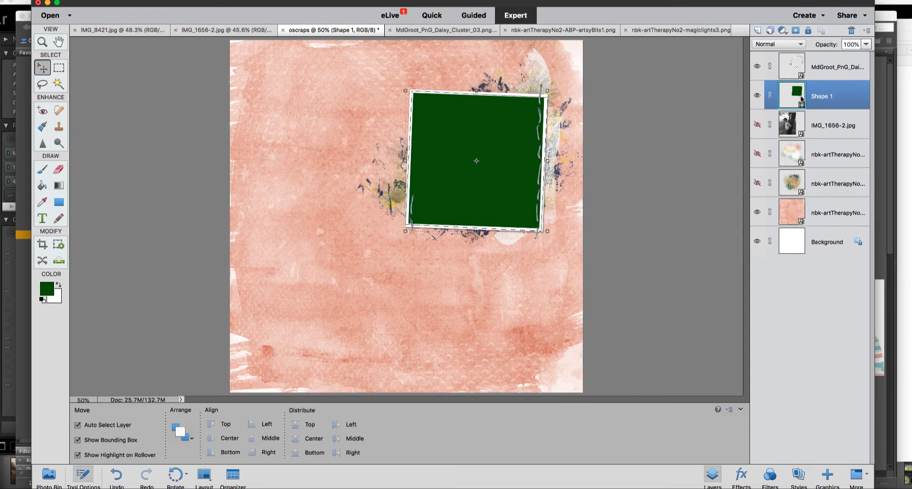
{"action": "right_click", "coordinate": [838, 95]}
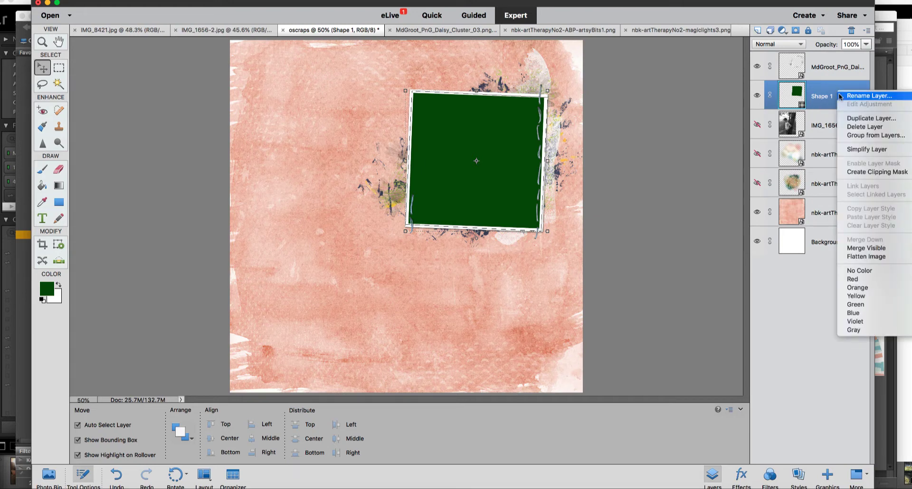
{"action": "left_click", "coordinate": [854, 150]}
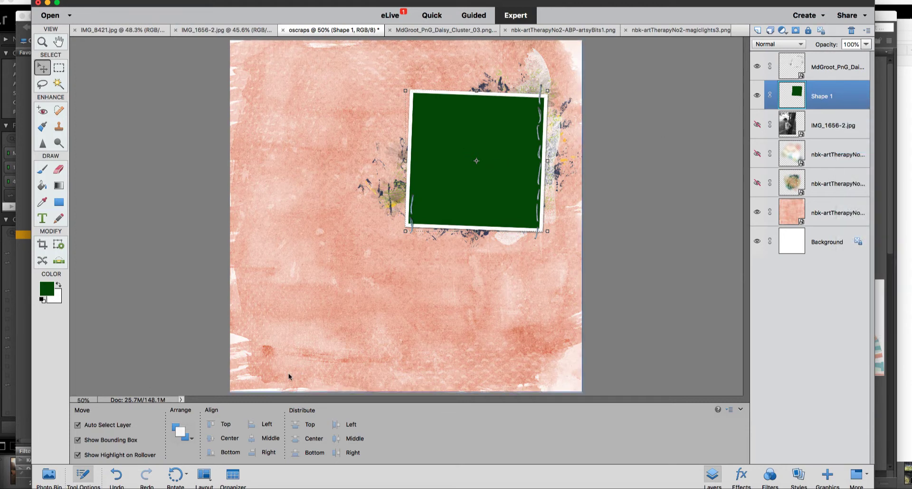
Add the IMG_8421.jpg photo above the green rectangle, scaled to 59.42% and rotated 5.56 degrees so both faces sit over the frame.
{"action": "left_click", "coordinate": [48, 475]}
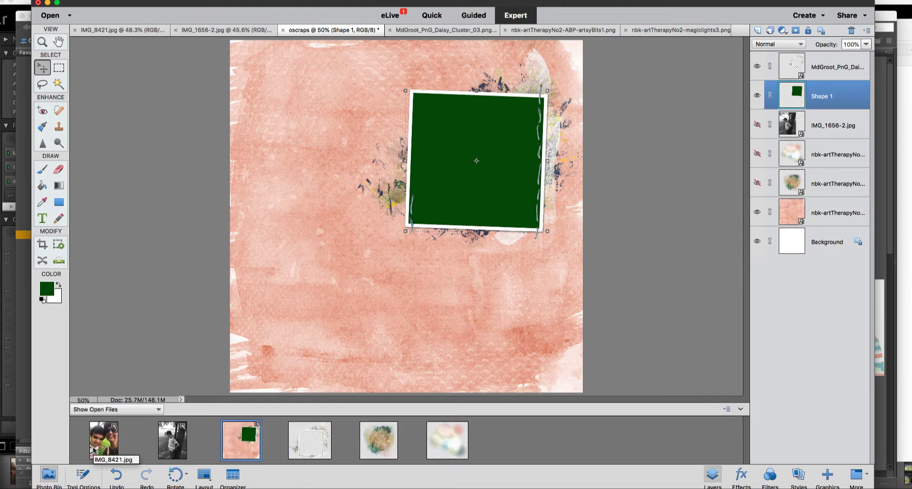
{"action": "left_click_drag", "start_coordinate": [97, 448], "coordinate": [462, 139]}
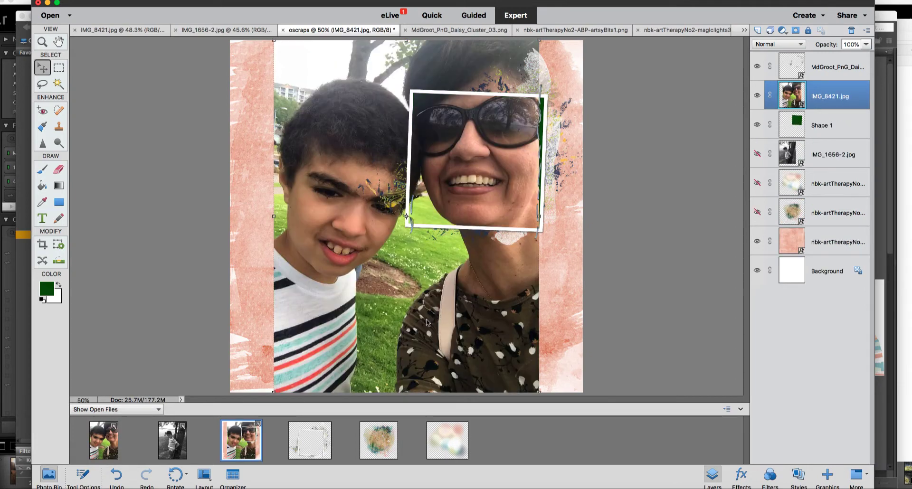
{"action": "left_click_drag", "start_coordinate": [406, 326], "coordinate": [502, 328]}
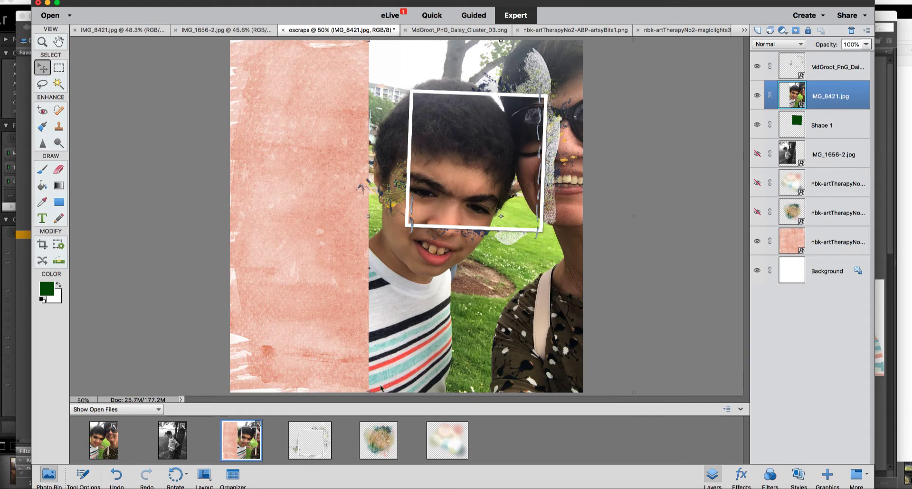
{"action": "left_click_drag", "start_coordinate": [367, 394], "coordinate": [455, 277]}
{"action": "left_click_drag", "start_coordinate": [508, 198], "coordinate": [441, 227]}
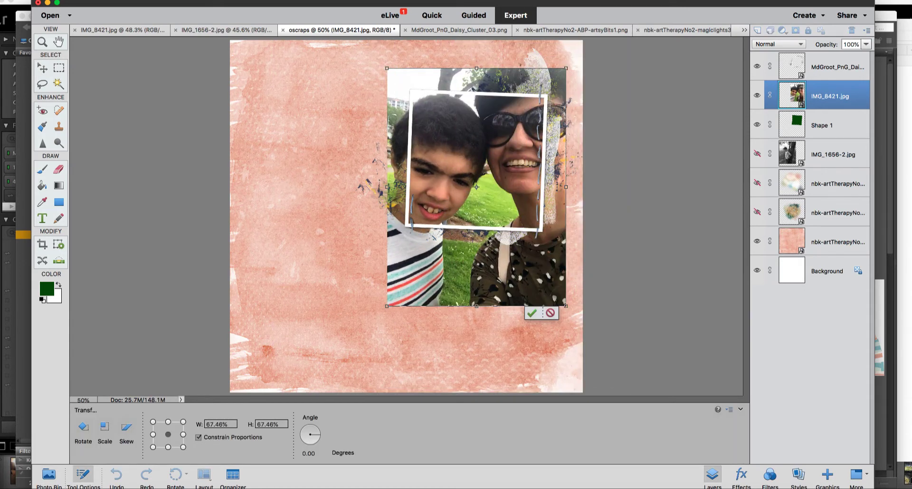
{"action": "left_click_drag", "start_coordinate": [576, 315], "coordinate": [532, 288]}
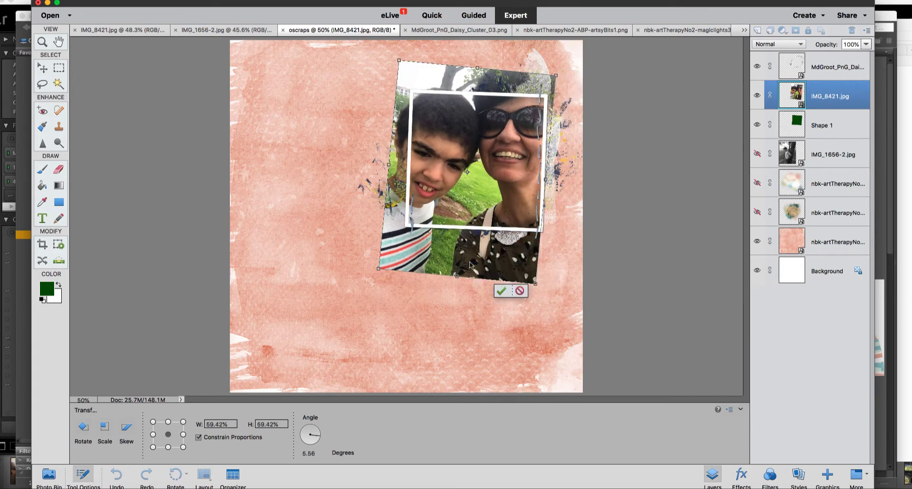
{"action": "left_click_drag", "start_coordinate": [470, 264], "coordinate": [480, 267]}
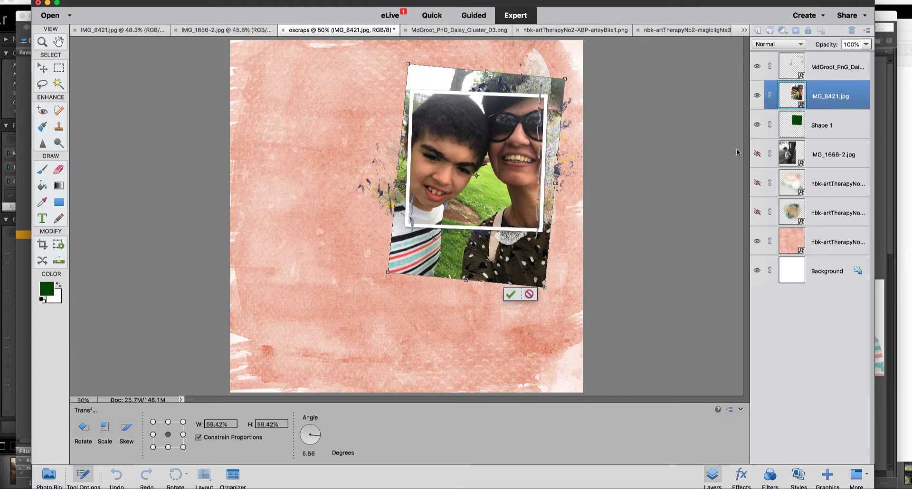
{"action": "left_click", "coordinate": [510, 294]}
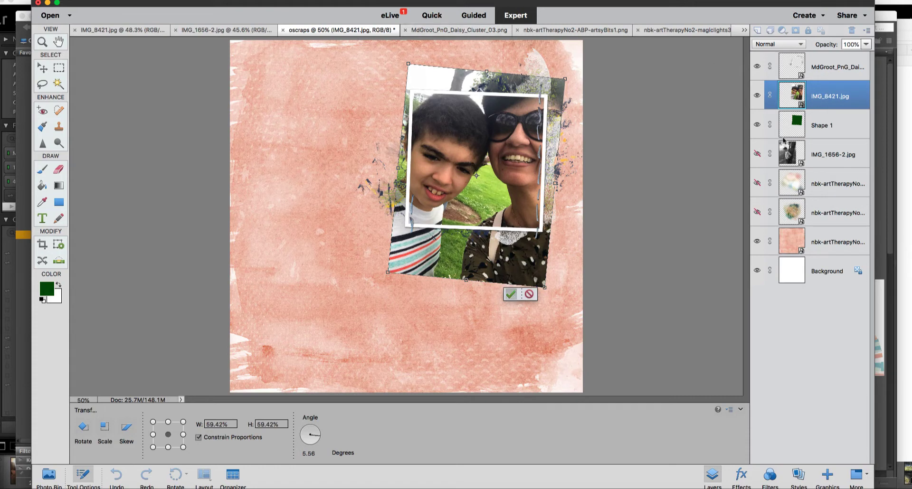
Clip the IMG_8421.jpg photo to the Shape 1 layer and scale it down slightly inside the frame.
{"action": "left_click", "coordinate": [807, 111], "text": "alt"}
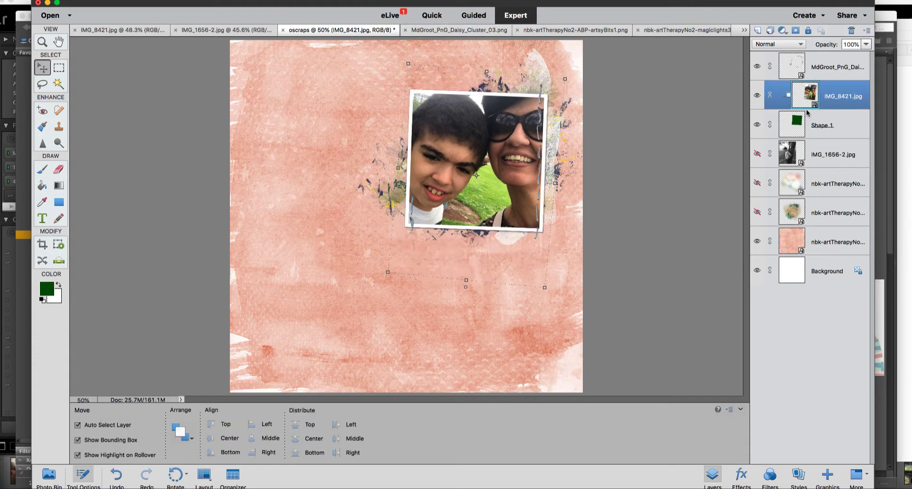
{"action": "left_click", "coordinate": [566, 79]}
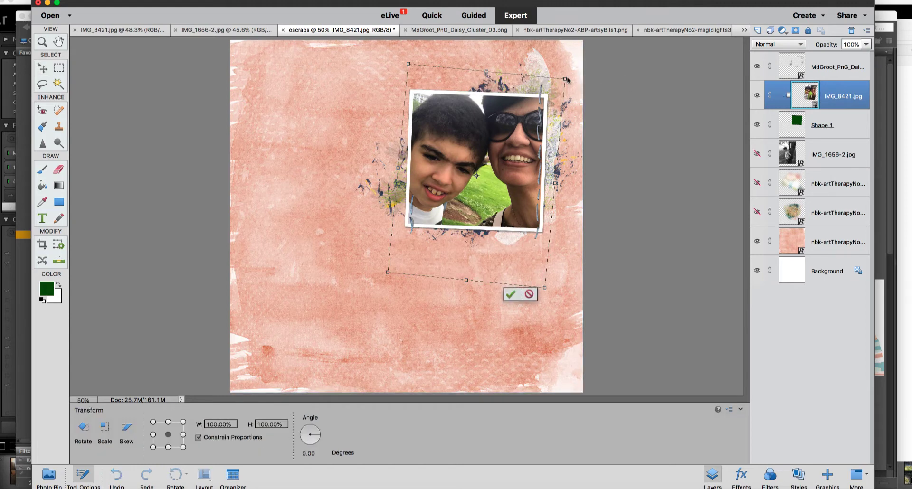
{"action": "left_click_drag", "start_coordinate": [387, 273], "coordinate": [392, 264]}
{"action": "left_click", "coordinate": [511, 294]}
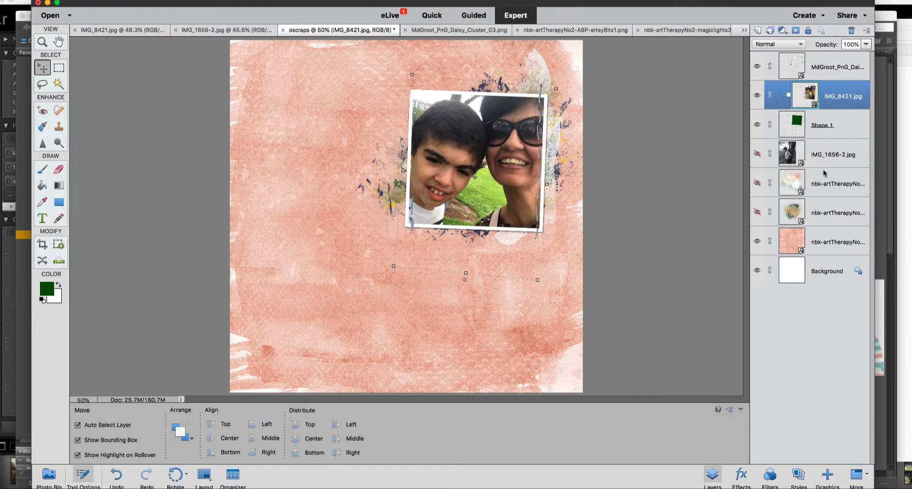
Show the artsy bits layer, scale it to 86.79% and place it beneath the lower part of the framed photo.
{"action": "left_click", "coordinate": [757, 213]}
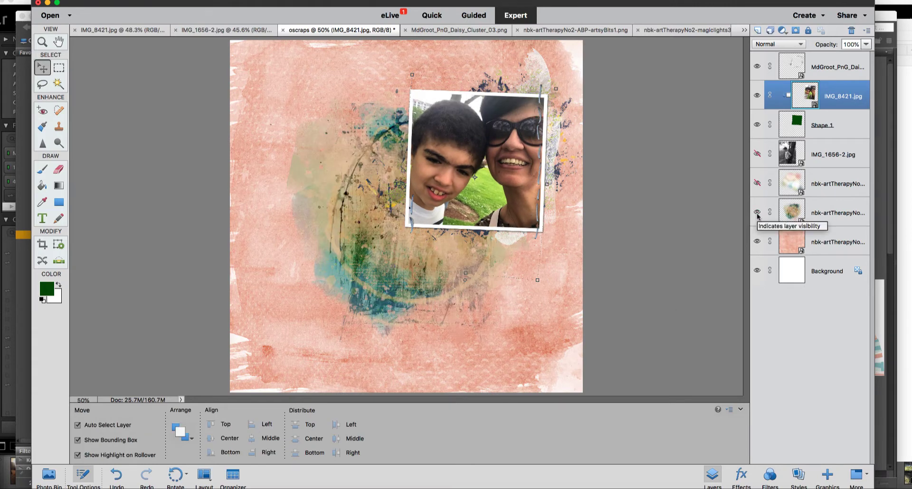
{"action": "left_click", "coordinate": [788, 217]}
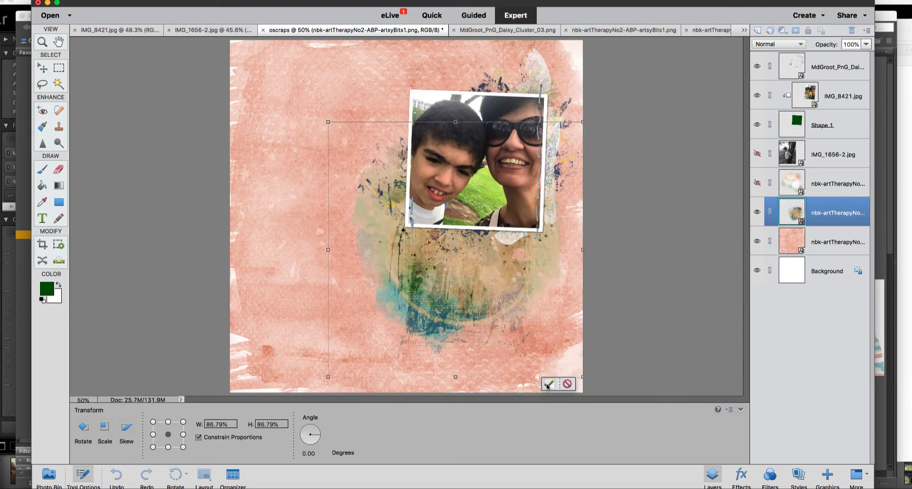
{"action": "left_click", "coordinate": [547, 383]}
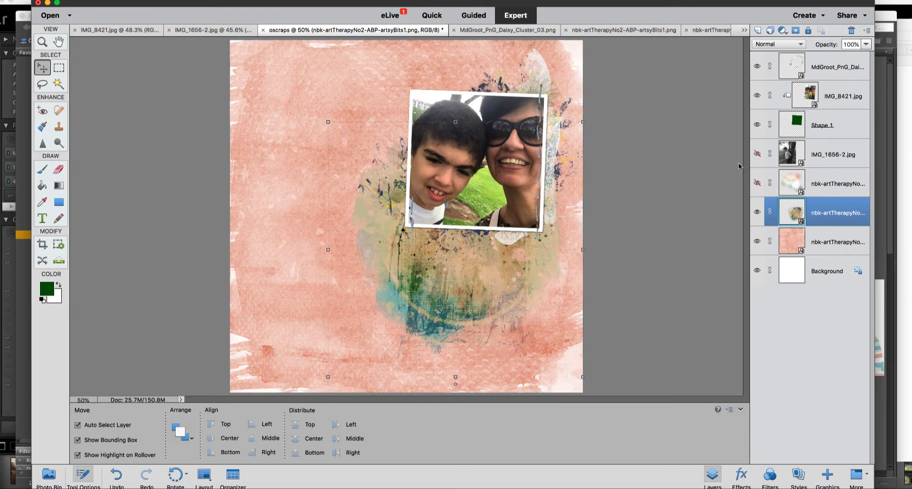
Show the magic lights layer, scale it to 86.66% wide and 88.56% high, and move it toward the page's left side.
{"action": "left_click", "coordinate": [758, 184]}
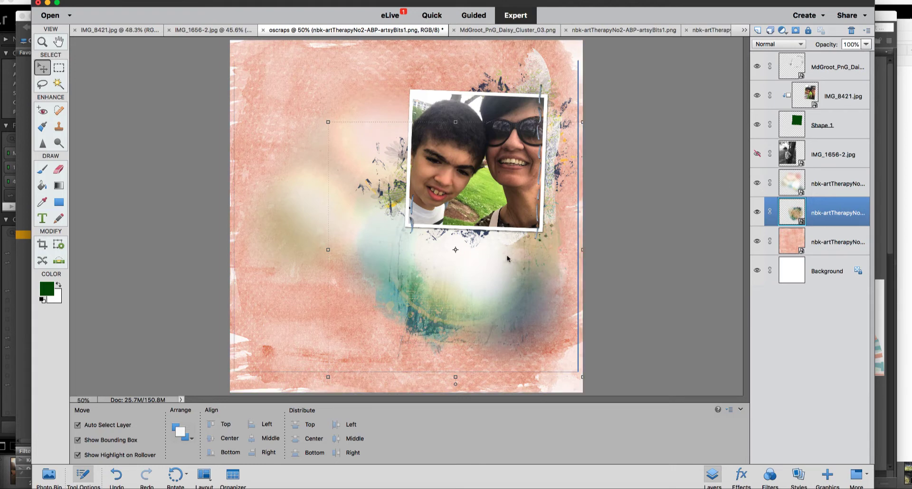
{"action": "left_click", "coordinate": [836, 185]}
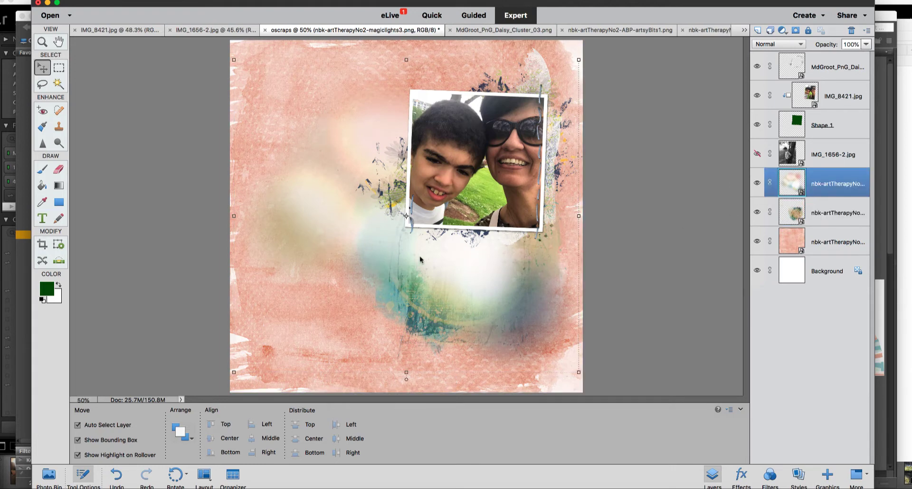
{"action": "left_click_drag", "start_coordinate": [431, 280], "coordinate": [382, 283]}
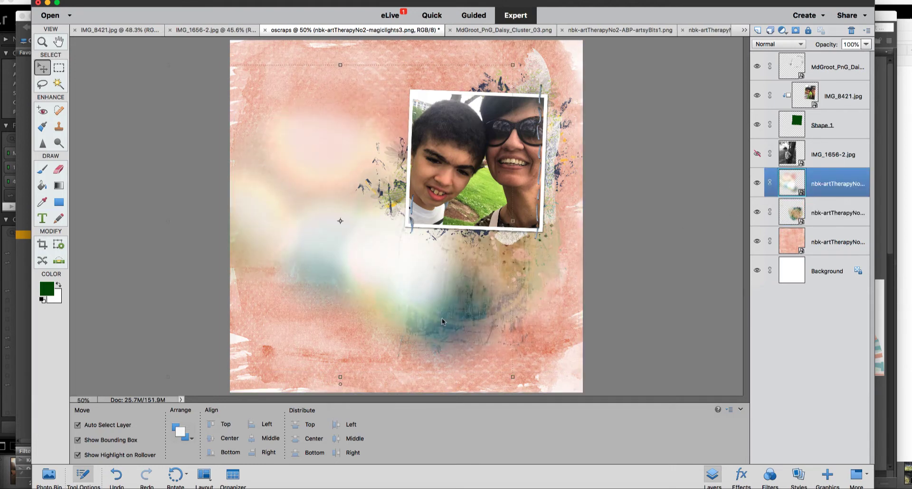
{"action": "left_click", "coordinate": [512, 377]}
{"action": "left_click_drag", "start_coordinate": [504, 372], "coordinate": [467, 341]}
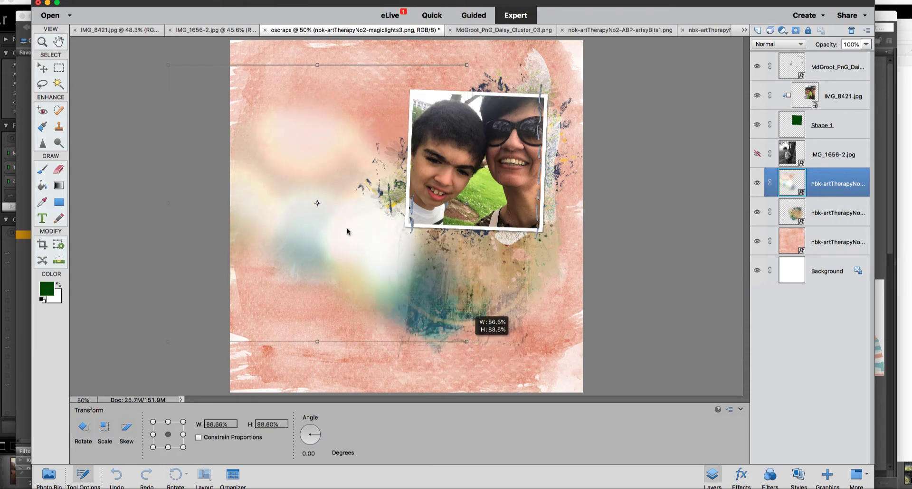
{"action": "left_click_drag", "start_coordinate": [320, 173], "coordinate": [347, 186]}
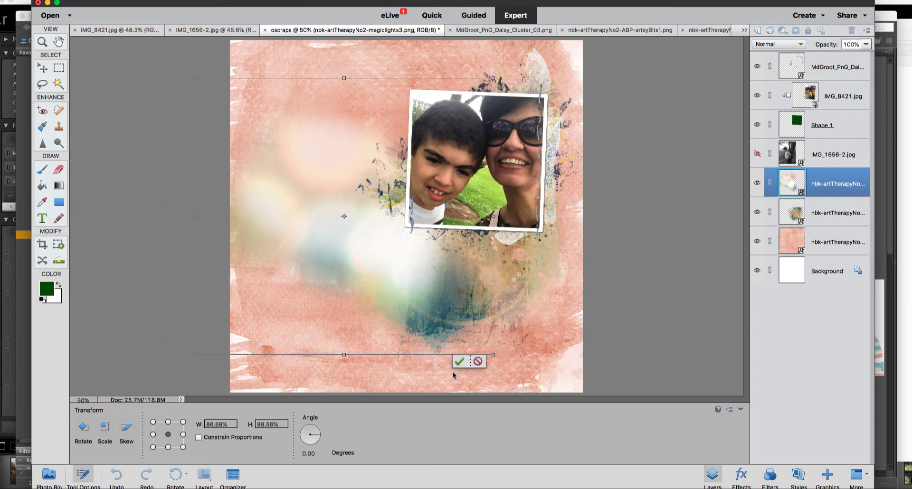
{"action": "key", "text": "Return"}
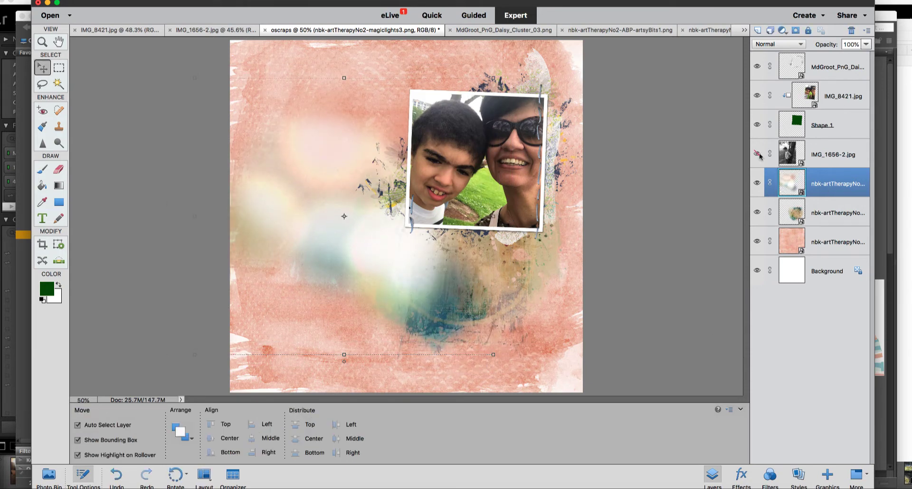
Show the IMG_1656-2.jpg photo, scale it to 89.99% on the page's left half and clip it to the magic lights layer.
{"action": "left_click", "coordinate": [757, 154]}
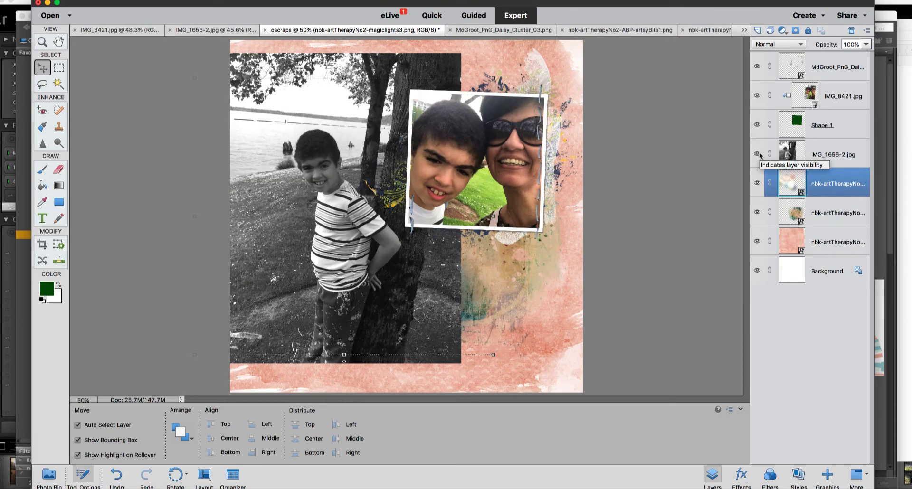
{"action": "left_click", "coordinate": [818, 156]}
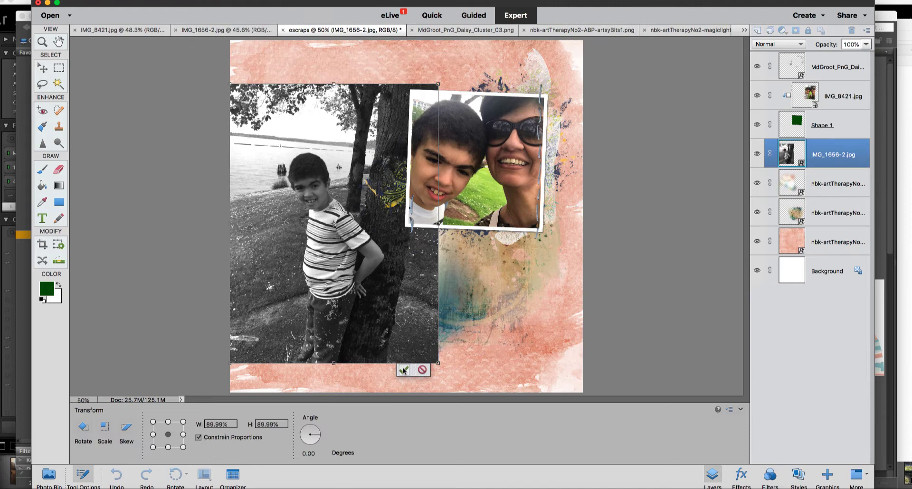
{"action": "left_click", "coordinate": [404, 370]}
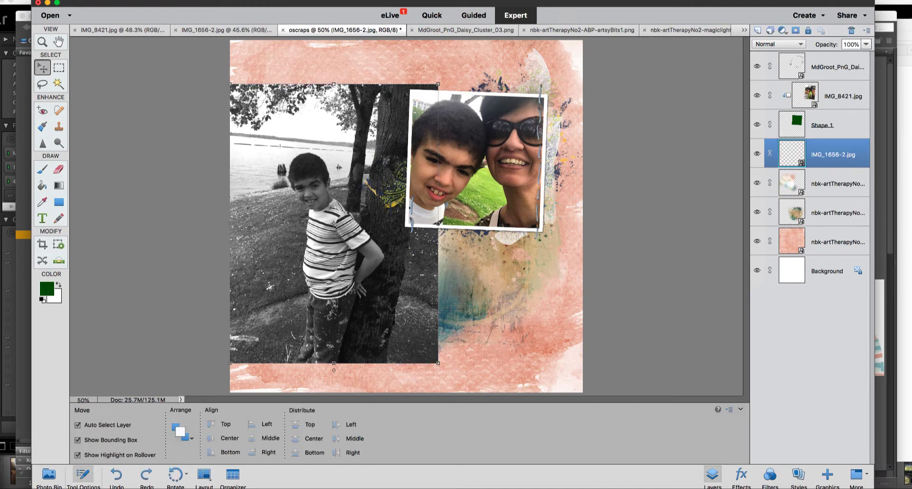
{"action": "left_click", "coordinate": [787, 169], "text": "alt"}
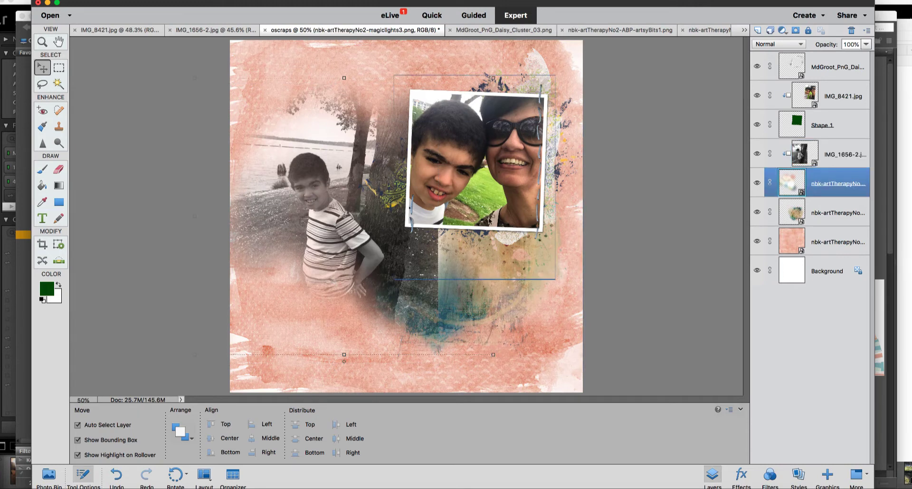
Narrow the magic lights layer to 87.27% of its width so the clipped black-and-white photo ends at the tree trunk.
{"action": "key", "text": "super+t"}
{"action": "left_click_drag", "start_coordinate": [492, 218], "coordinate": [456, 221]}
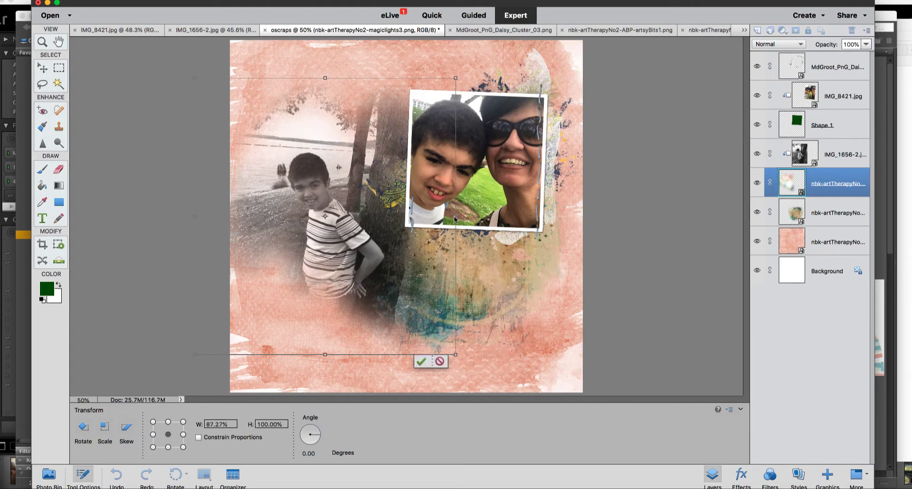
{"action": "left_click", "coordinate": [421, 362]}
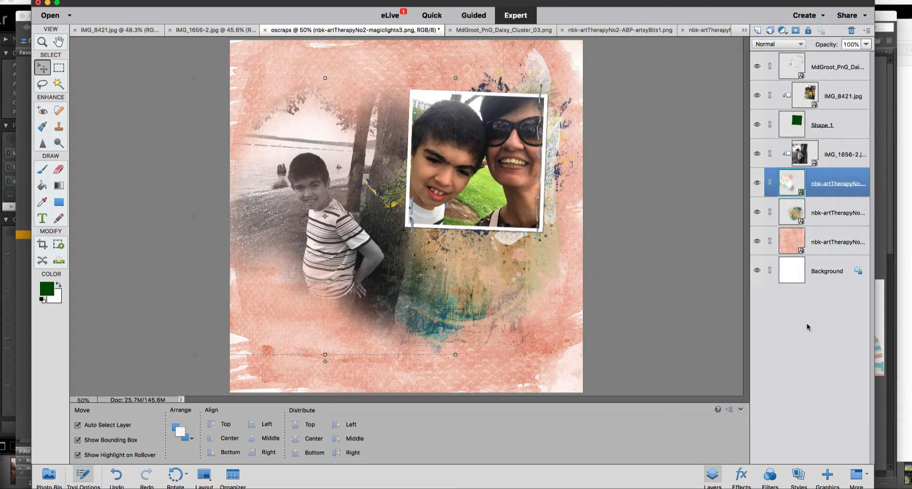
Add nbk-artTherapyNo2-ABP-artsyBits11.png from Adobe Bridge directly above the coral paper layer, placed in the page's lower-left area.
{"action": "left_click", "coordinate": [811, 243]}
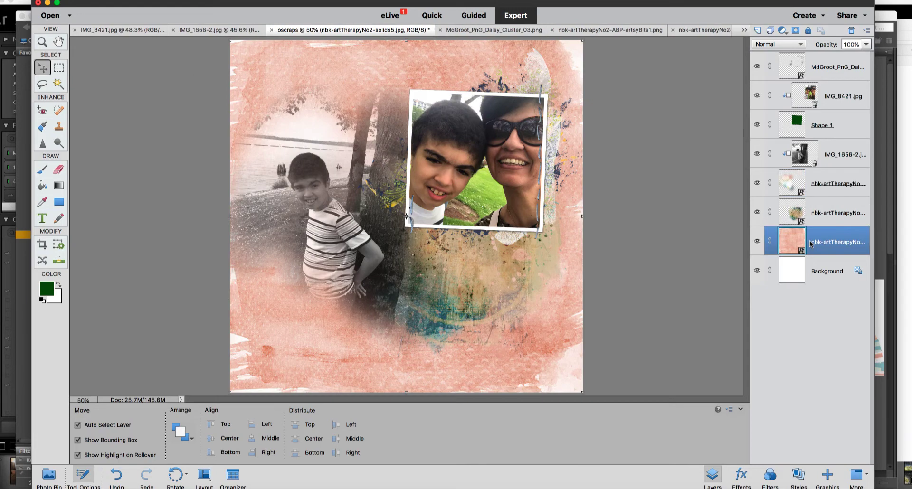
{"action": "left_click", "coordinate": [632, 485]}
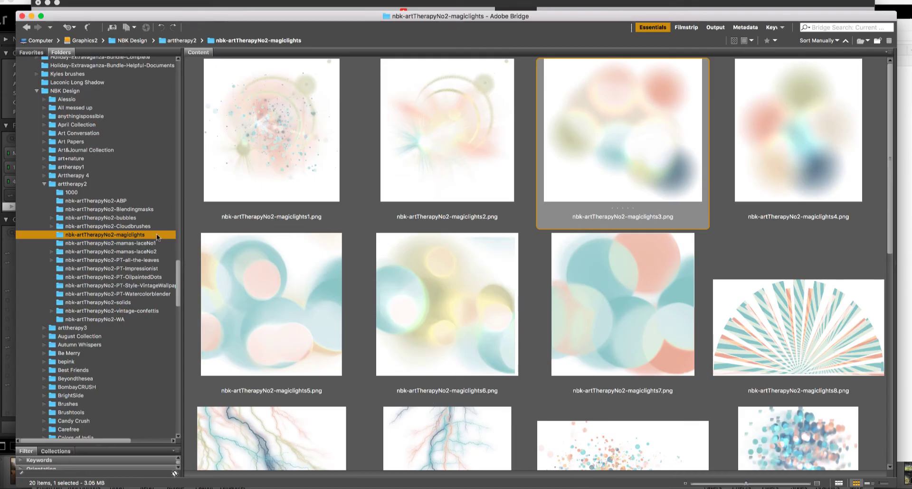
{"action": "left_click", "coordinate": [140, 201]}
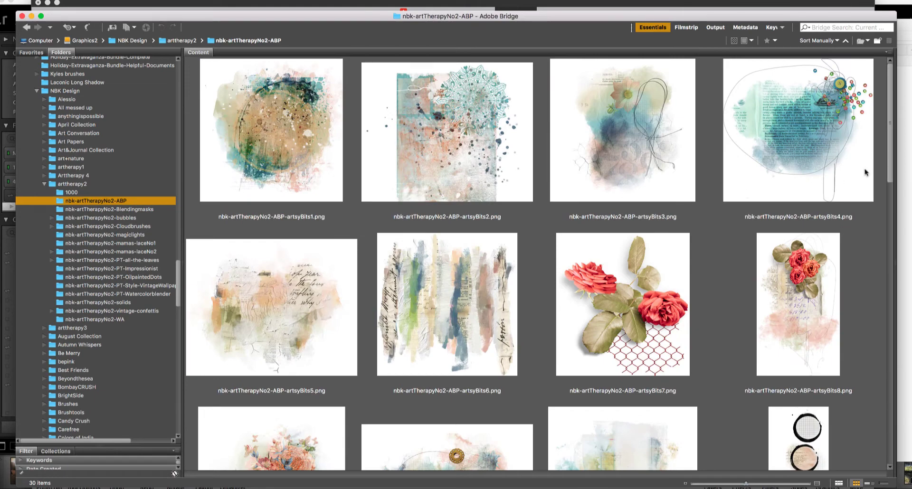
{"action": "left_click_drag", "start_coordinate": [890, 161], "coordinate": [893, 257]}
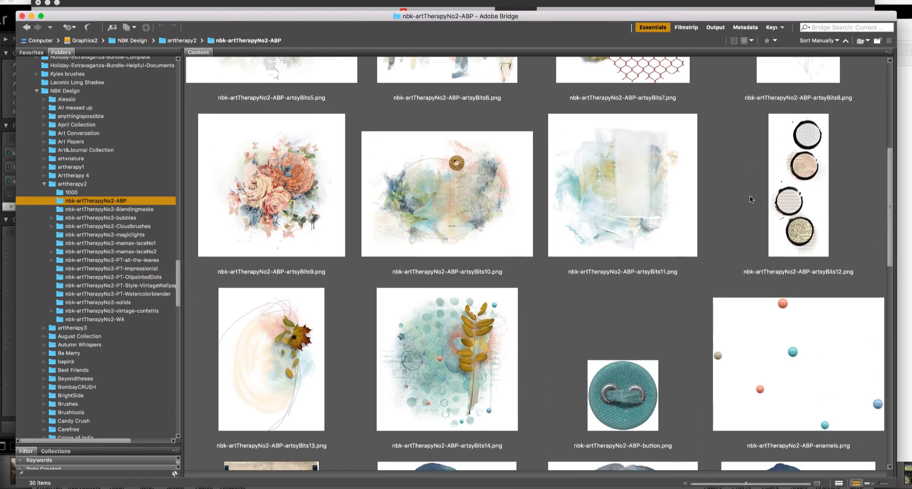
{"action": "left_click", "coordinate": [649, 209]}
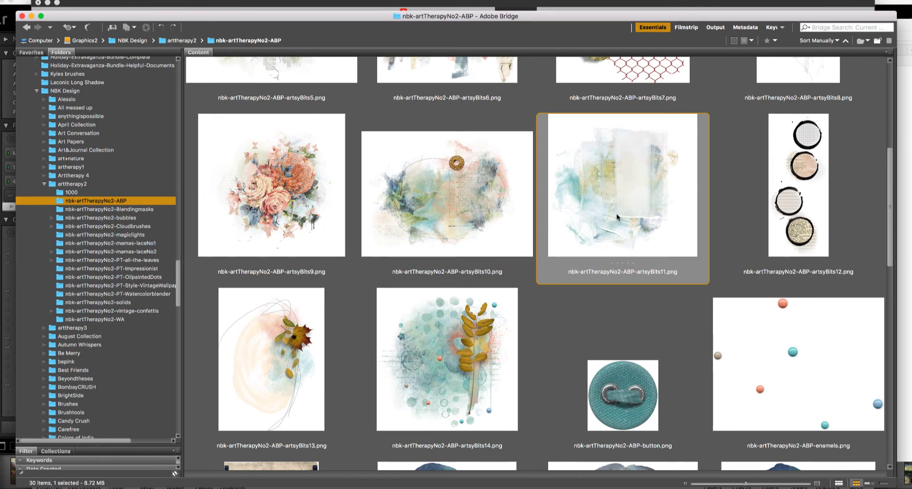
{"action": "scroll", "coordinate": [619, 218], "scroll_direction": "up", "scroll_amount": 3}
{"action": "left_click_drag", "start_coordinate": [618, 328], "coordinate": [718, 488]}
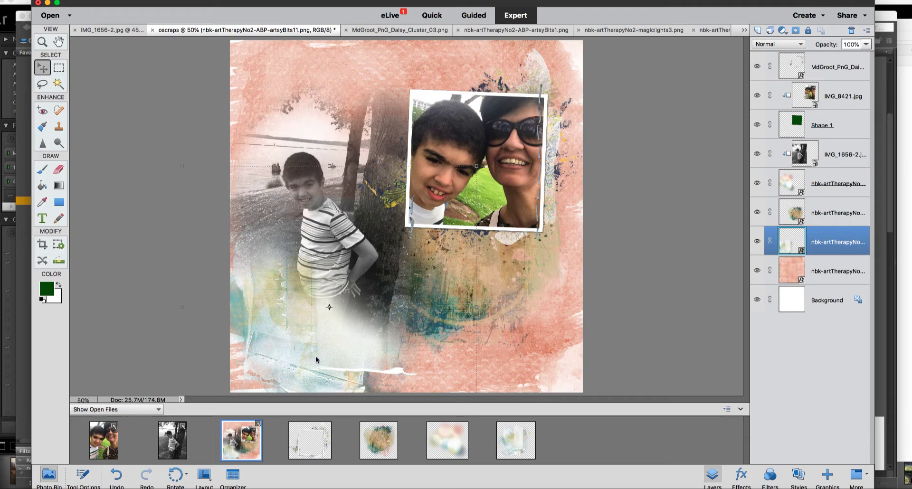
Add MdGroot_PnG_Daisy_Cluster_02.png from Adobe Bridge, scaled to 75.27%, beneath the Shape 1 layer along the framed photo's right side.
{"action": "key", "text": "super+Tab"}
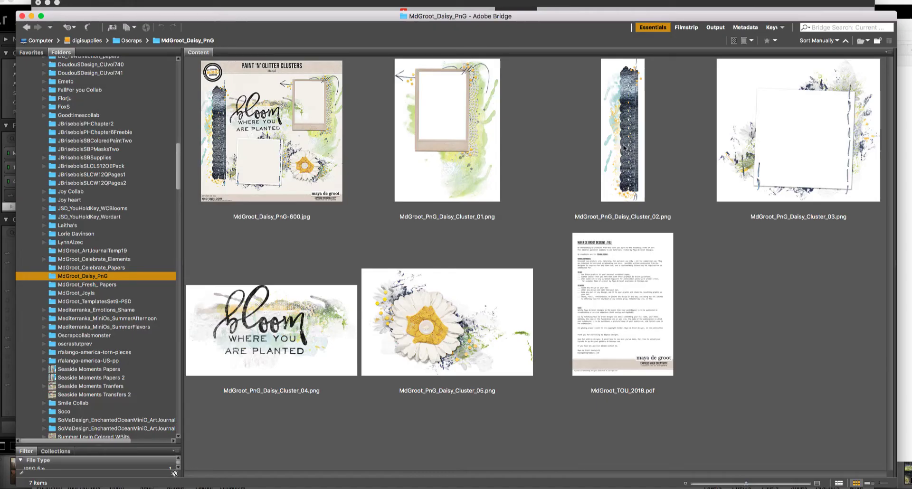
{"action": "left_click", "coordinate": [623, 148]}
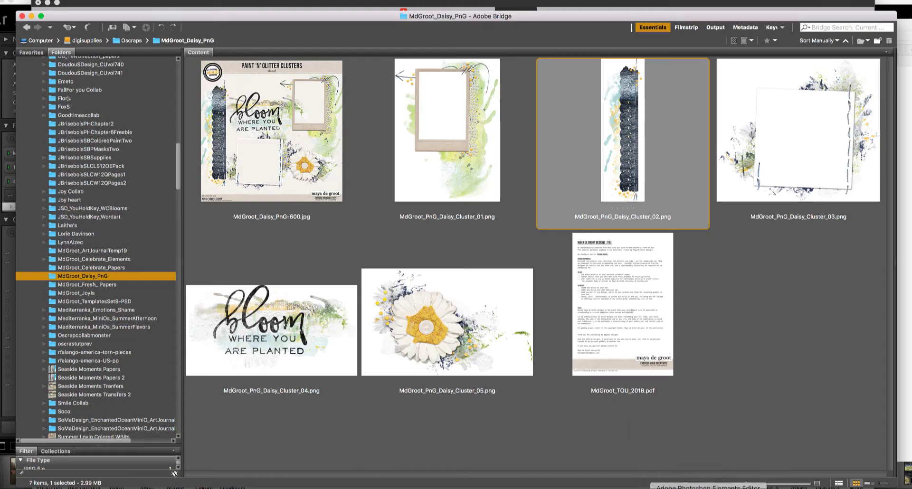
{"action": "left_click", "coordinate": [707, 485]}
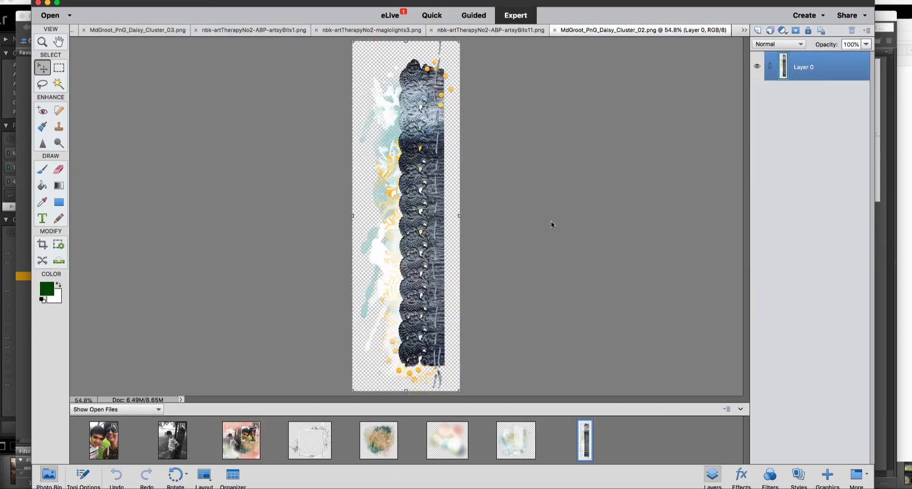
{"action": "right_click", "coordinate": [375, 444]}
{"action": "left_click", "coordinate": [394, 382]}
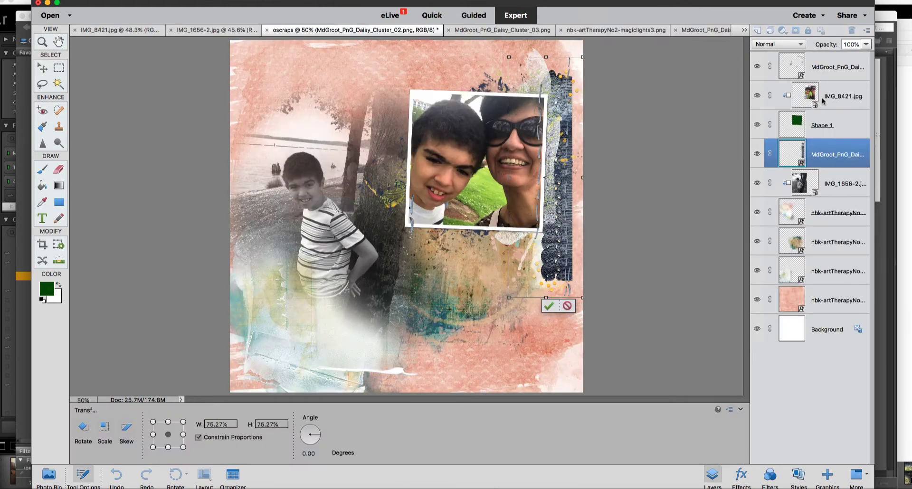
{"action": "left_click", "coordinate": [548, 306]}
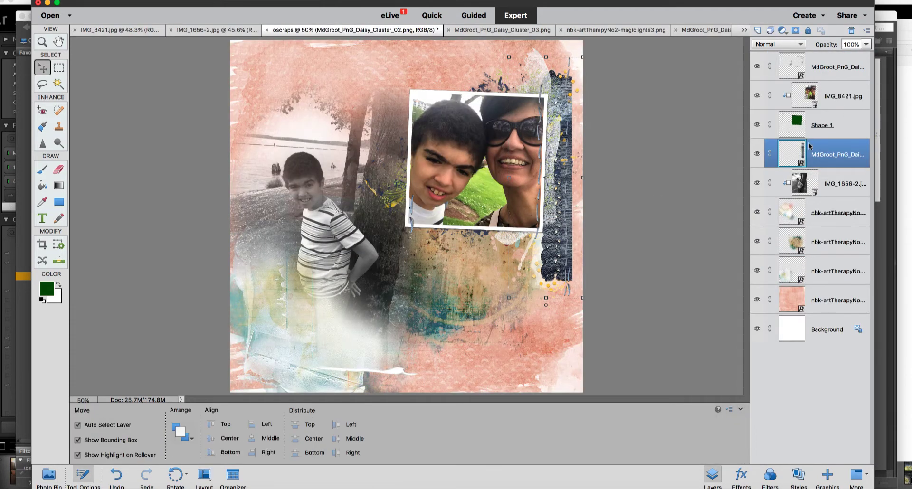
Shift the lace cluster up and closer to the page's right edge, layered beneath the framed photo.
{"action": "left_click_drag", "start_coordinate": [810, 149], "coordinate": [798, 56]}
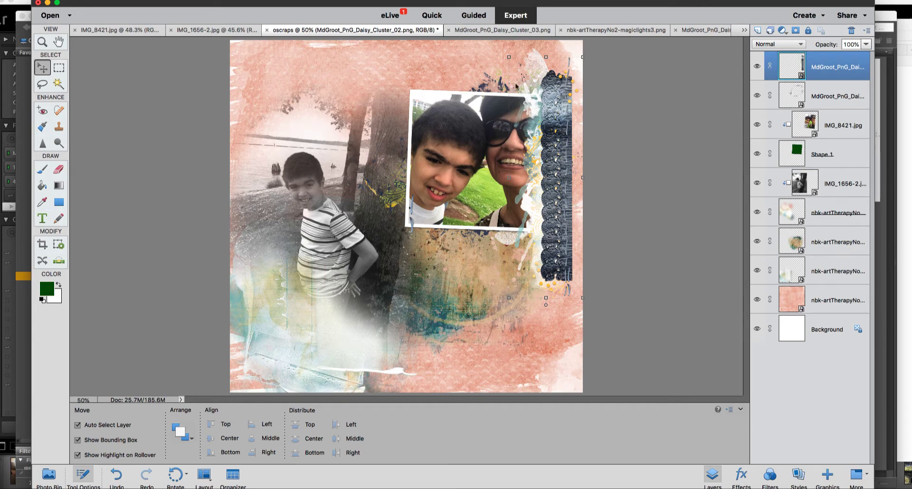
{"action": "left_click_drag", "start_coordinate": [558, 123], "coordinate": [567, 114]}
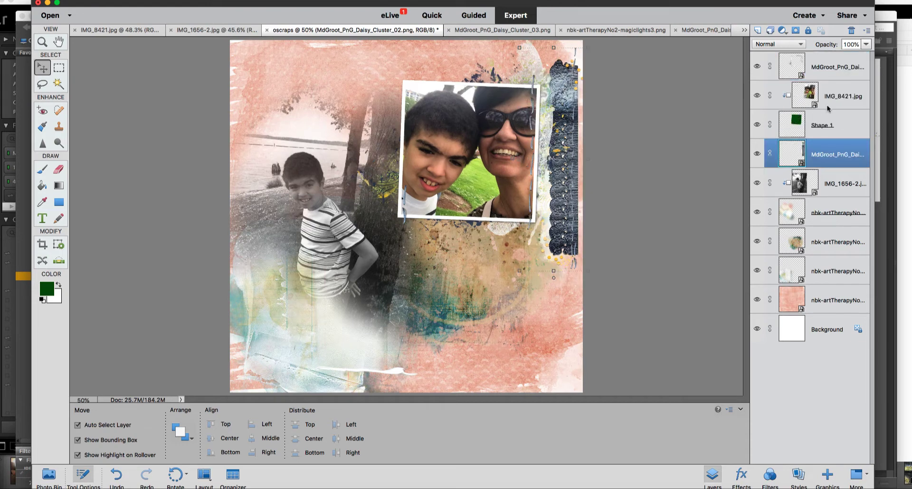
Add a layer mask to the MdGroot_PnG_Daisy_Cluster_03.png layer and choose the Soft Round 300 pixels brush from Default Brushes.
{"action": "left_click", "coordinate": [837, 67]}
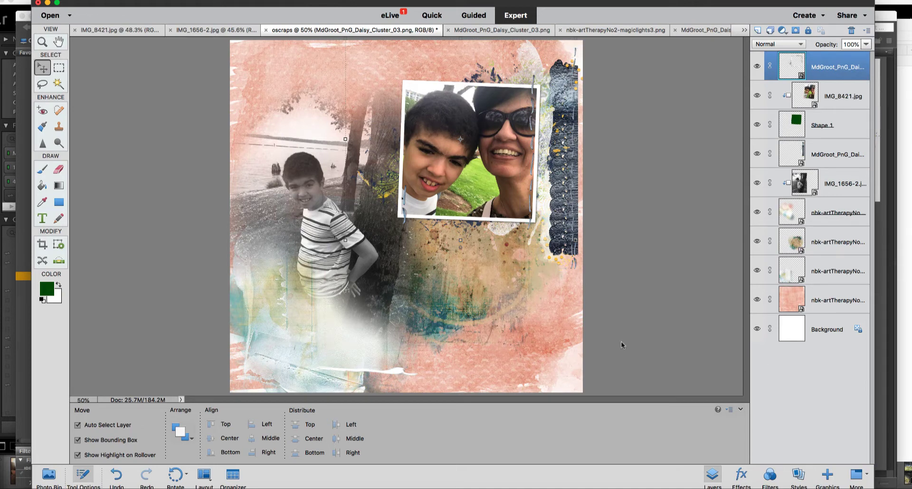
{"action": "left_click", "coordinate": [796, 30]}
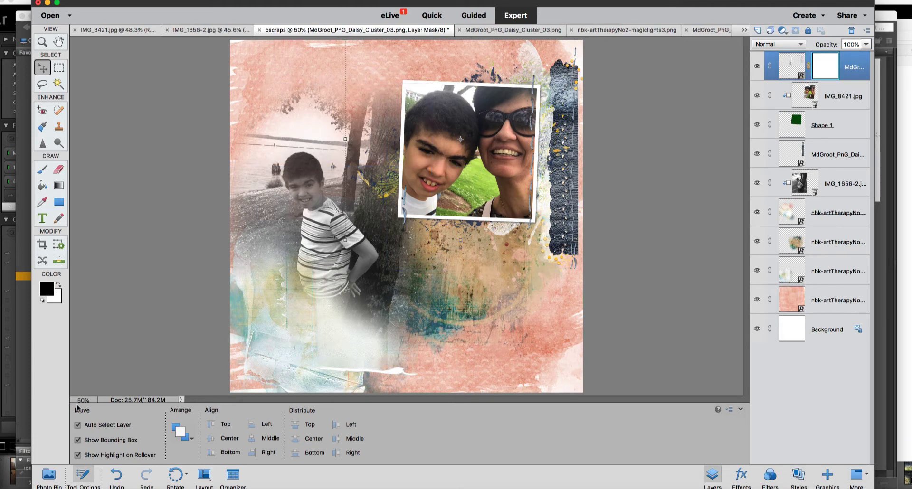
{"action": "left_click", "coordinate": [43, 170]}
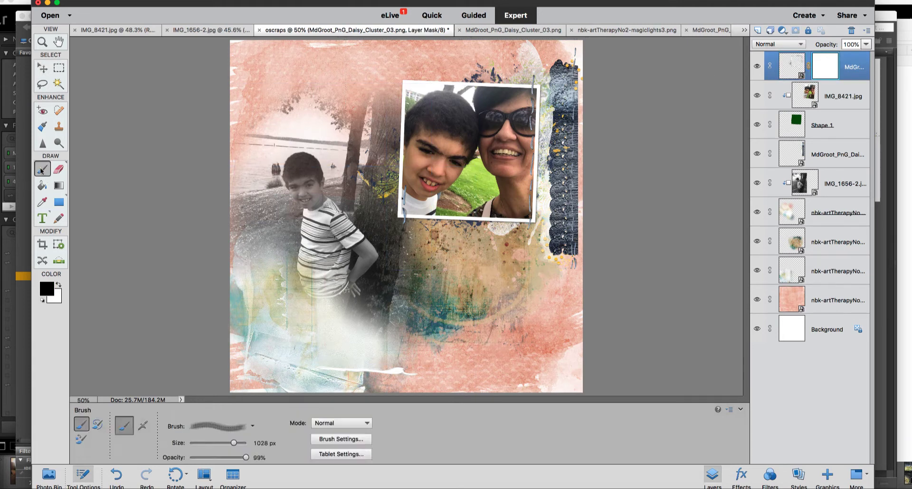
{"action": "left_click", "coordinate": [257, 431]}
{"action": "left_click", "coordinate": [239, 321]}
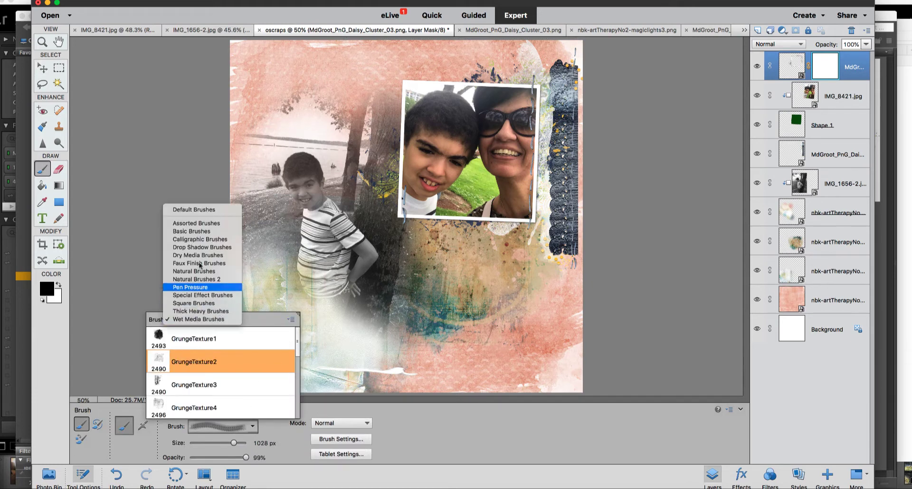
{"action": "left_click", "coordinate": [198, 209]}
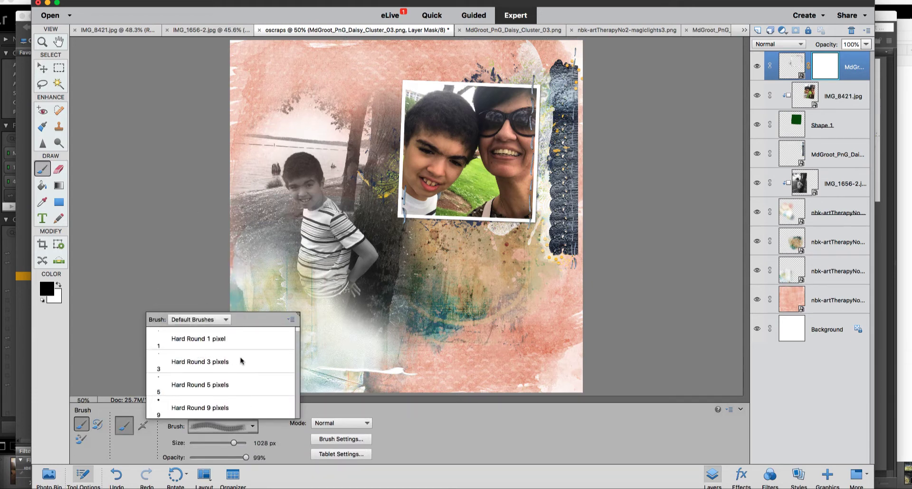
{"action": "scroll", "coordinate": [294, 352], "scroll_direction": "down", "scroll_amount": 10}
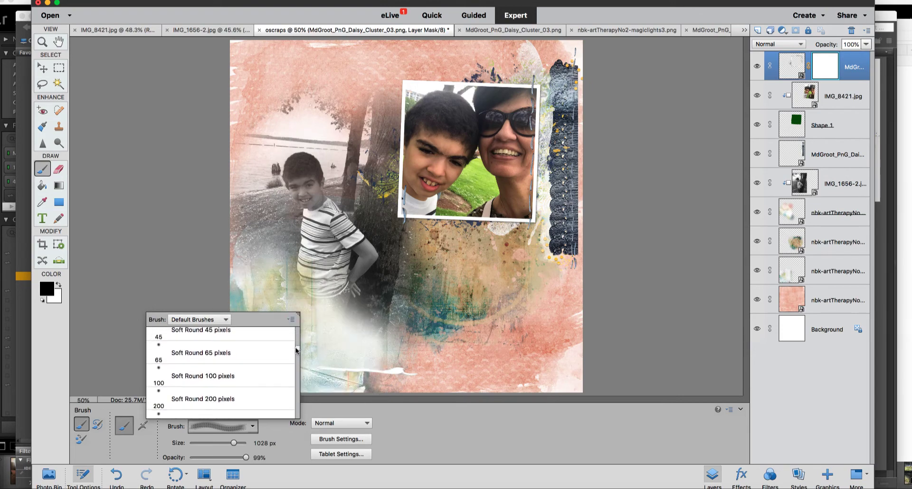
{"action": "scroll", "coordinate": [295, 351], "scroll_direction": "down", "scroll_amount": 3}
{"action": "left_click", "coordinate": [224, 362]}
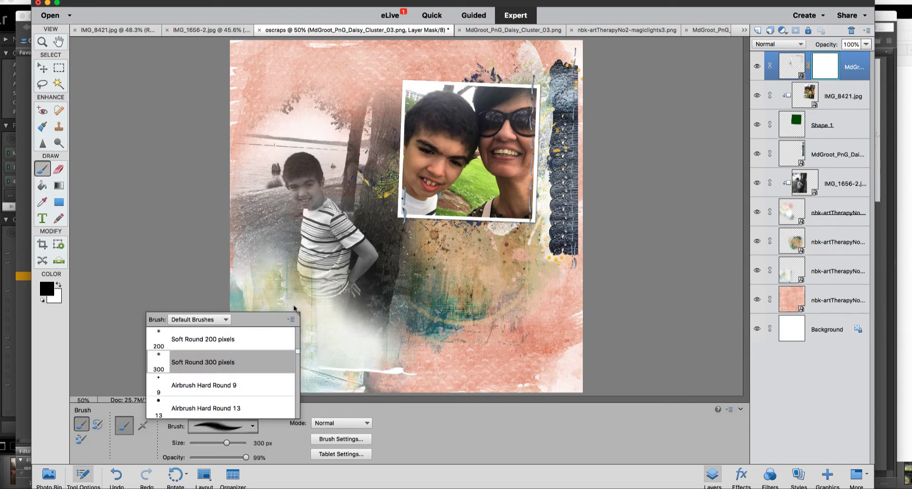
Reduce the brush to 150 px and paint black on the frame cluster's mask to hide its splatters over the lace.
{"action": "key", "text": "bracketleft"}
{"action": "key", "text": "bracketleft"}
{"action": "key", "text": "bracketleft"}
{"action": "key", "text": "bracketleft"}
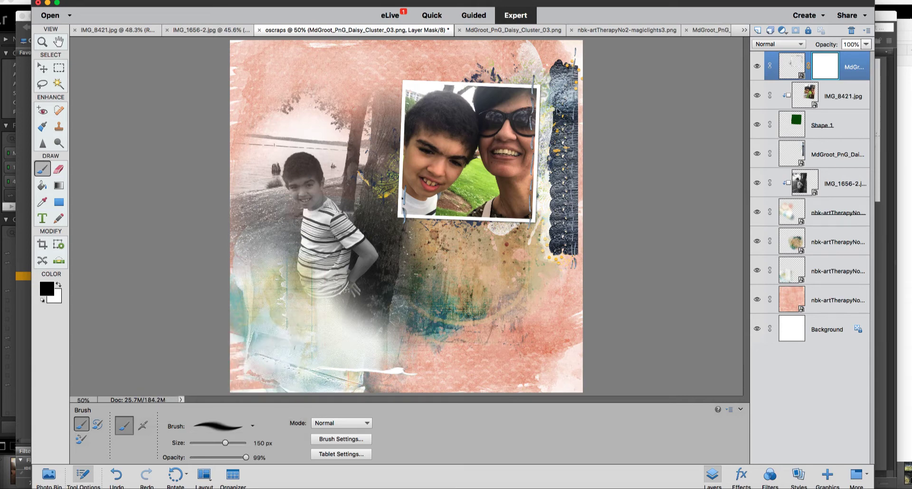
{"action": "mouse_move", "coordinate": [554, 104]}
{"action": "left_mouse_down"}
{"action": "mouse_move", "coordinate": [552, 147]}
{"action": "mouse_move", "coordinate": [566, 180]}
{"action": "mouse_move", "coordinate": [559, 99]}
{"action": "left_mouse_up"}
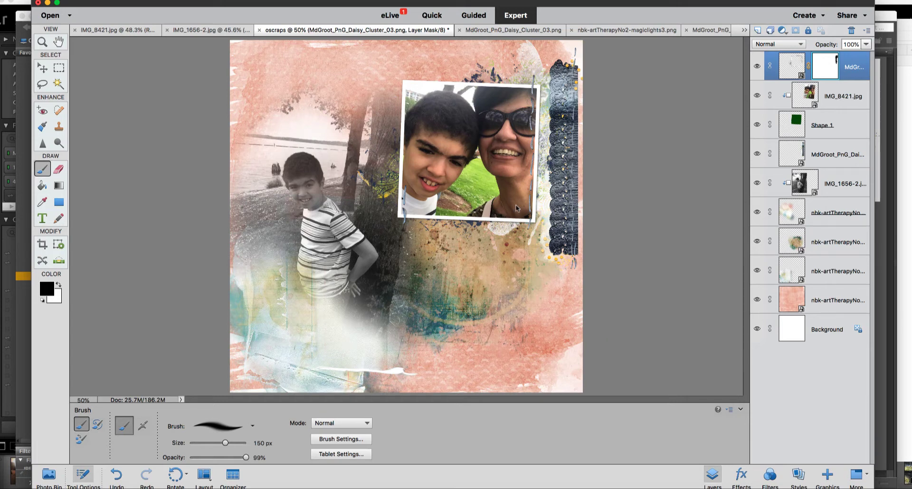
Bring nbk-artTherapyNo2-vintage-confettis18.png from Adobe Bridge onto the oscraps page as the top layer over the black-and-white photo.
{"action": "left_click", "coordinate": [617, 488]}
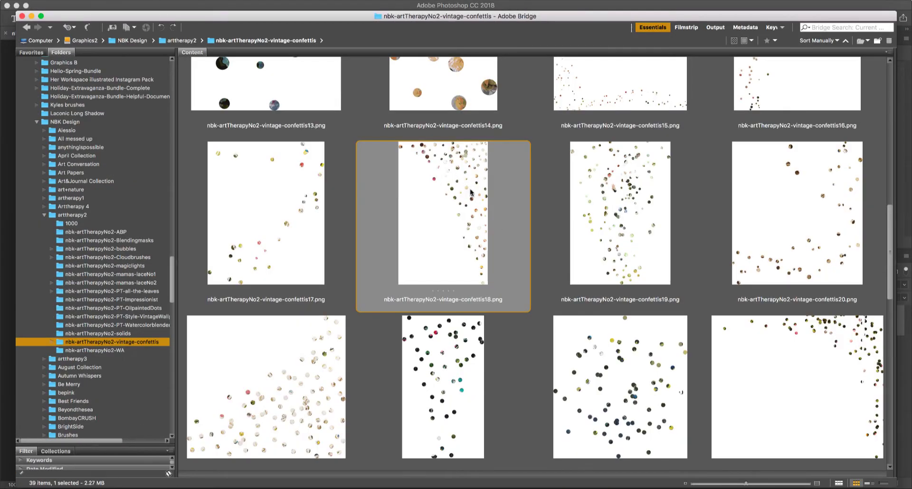
{"action": "left_click_drag", "start_coordinate": [470, 192], "coordinate": [716, 485]}
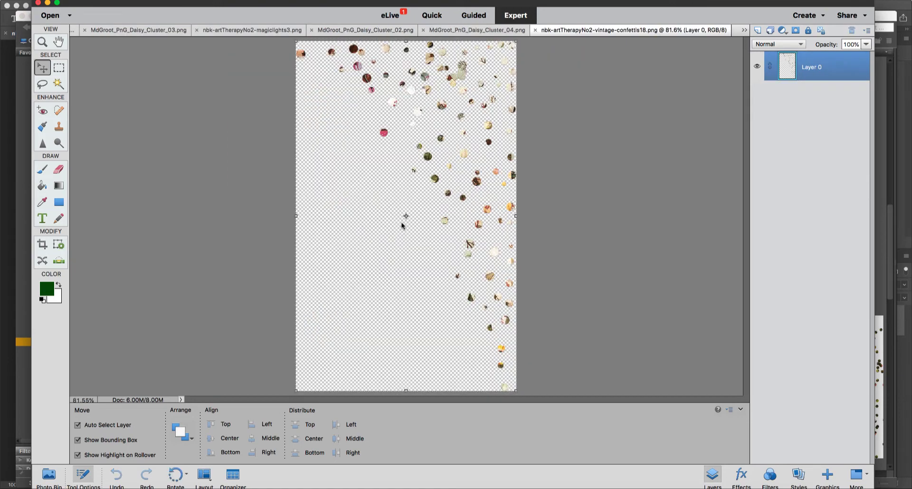
{"action": "left_click", "coordinate": [49, 475]}
{"action": "left_click", "coordinate": [237, 430]}
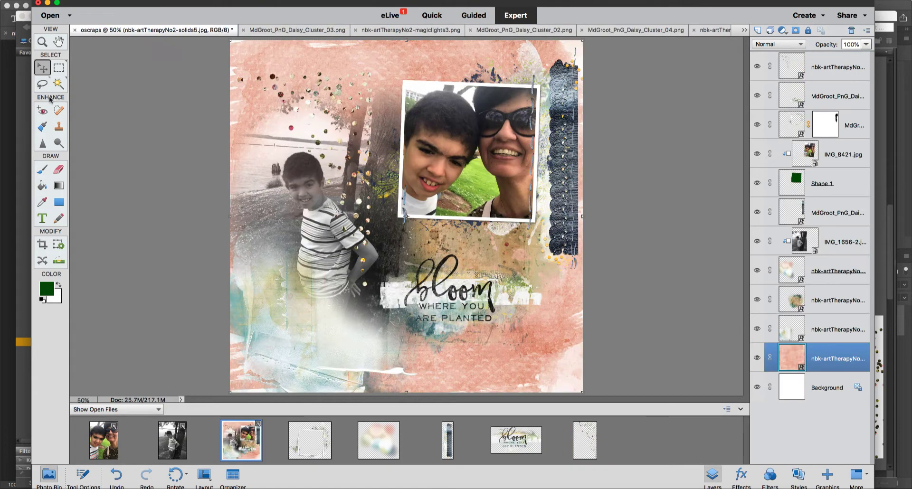
{"action": "left_click", "coordinate": [83, 477]}
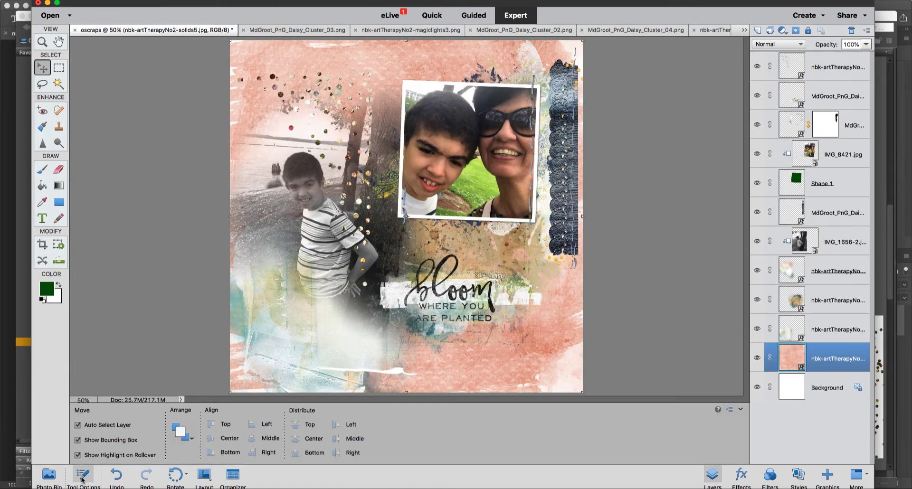
{"action": "left_click", "coordinate": [49, 475]}
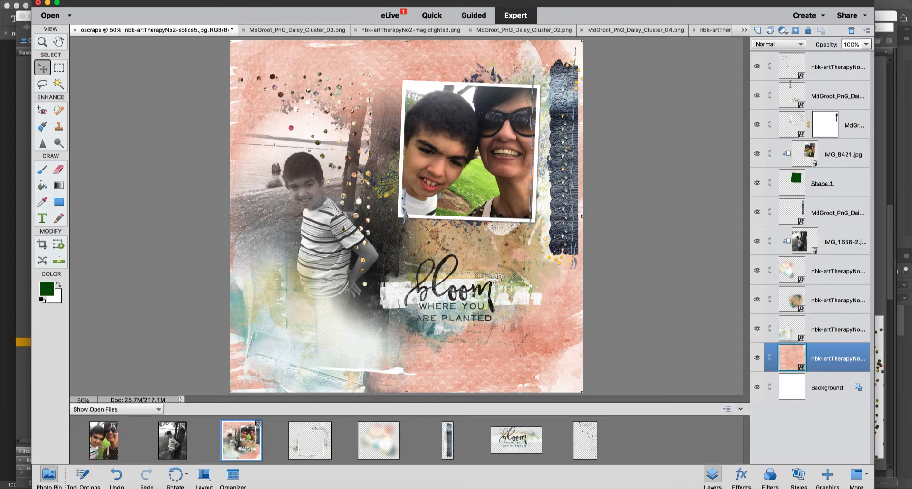
Rotate the vintage-confettis18 layer to -86.43 degrees and place it along the page's upper-left corner.
{"action": "left_click", "coordinate": [787, 60]}
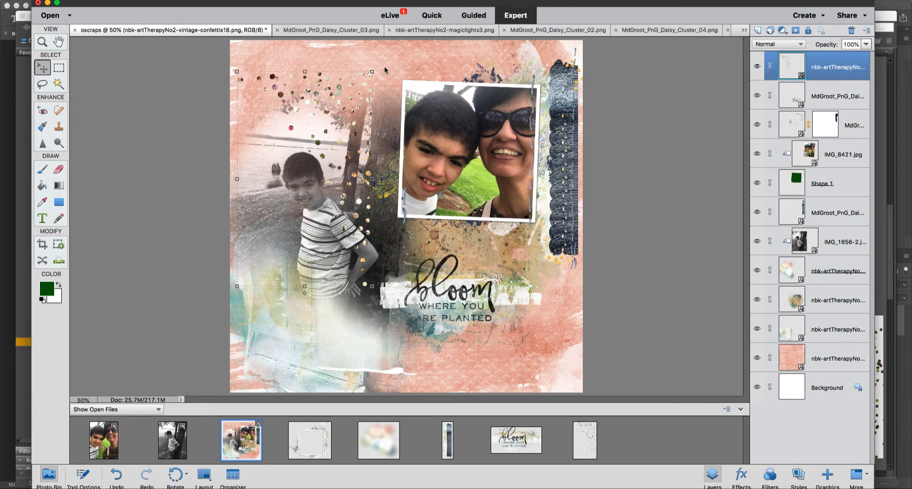
{"action": "left_click_drag", "start_coordinate": [374, 67], "coordinate": [298, 58]}
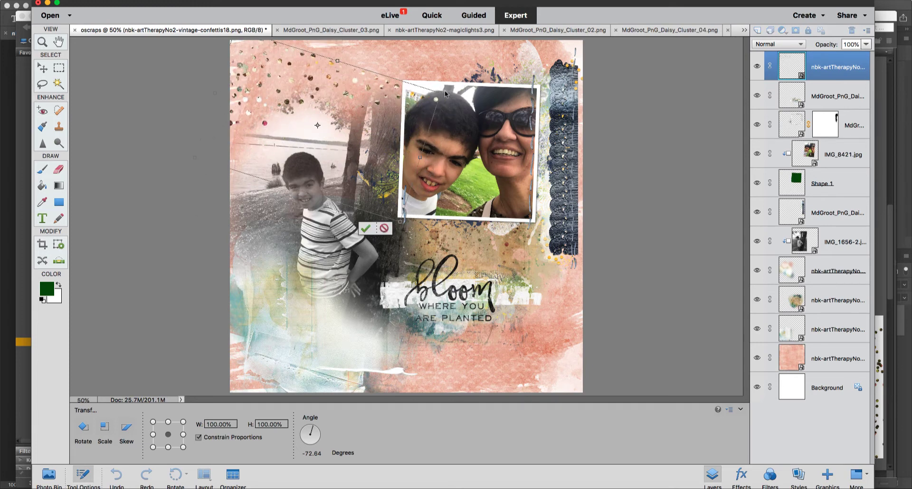
{"action": "left_click_drag", "start_coordinate": [450, 89], "coordinate": [460, 43]}
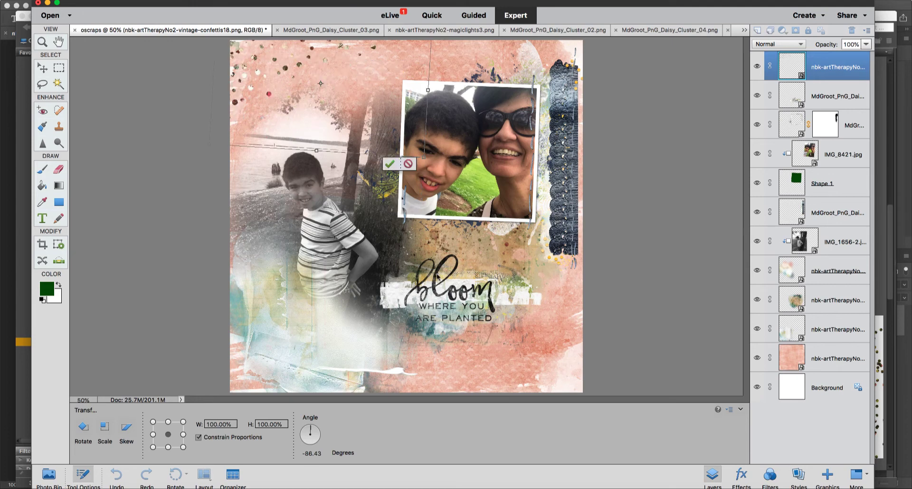
{"action": "left_click", "coordinate": [389, 164]}
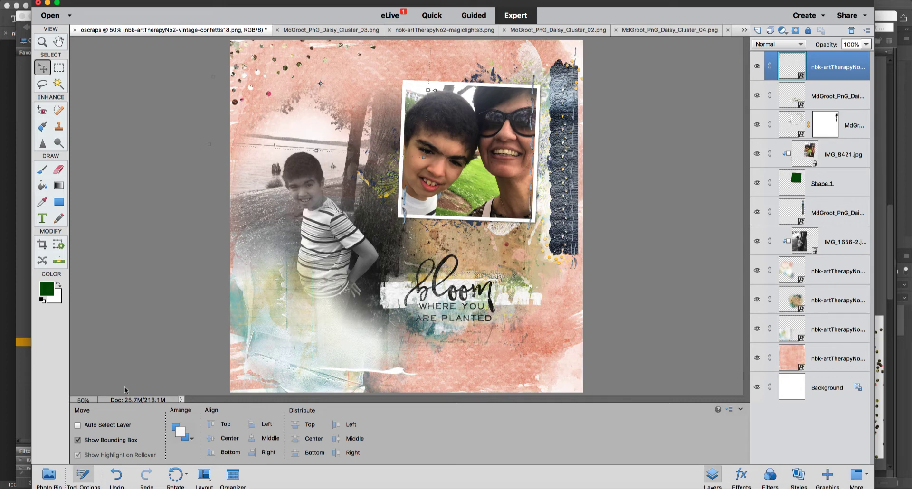
Close the open source files magiclights3 and MdGroot_PnG_Daisy_Cluster_04, 02 and 03, keeping the oscraps page open.
{"action": "left_click", "coordinate": [58, 474]}
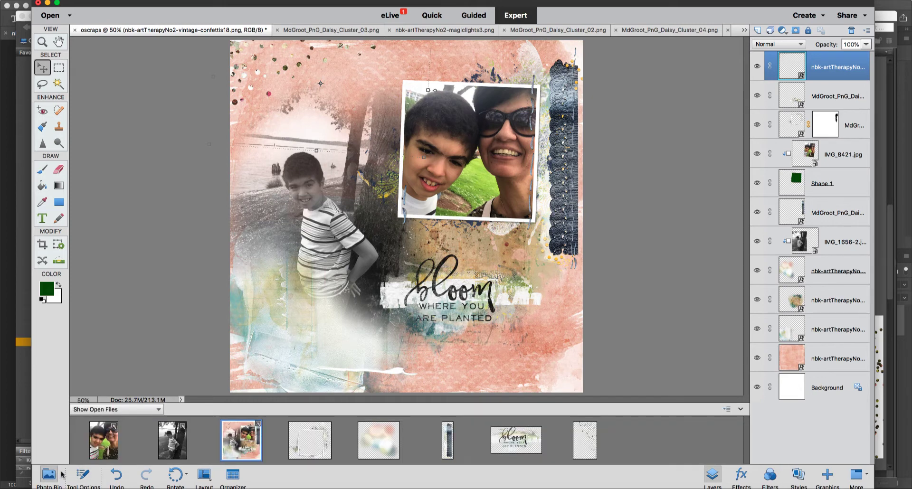
{"action": "right_click", "coordinate": [377, 447]}
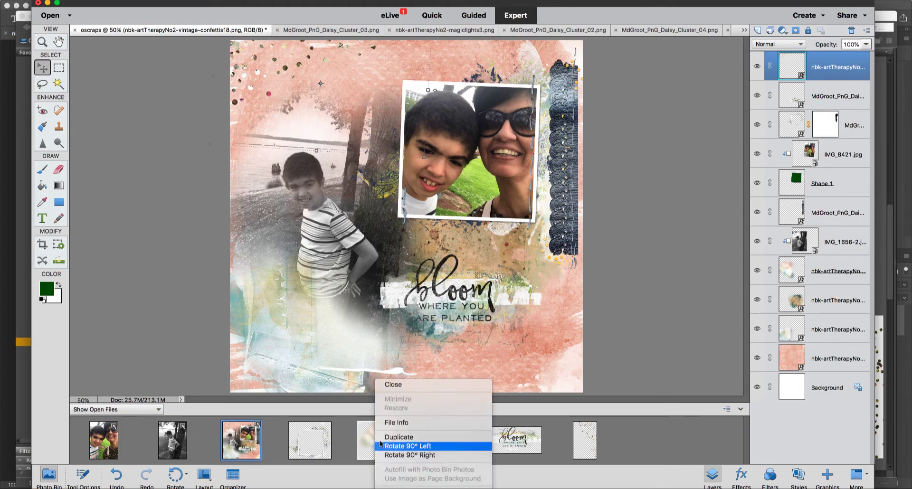
{"action": "left_click", "coordinate": [402, 388]}
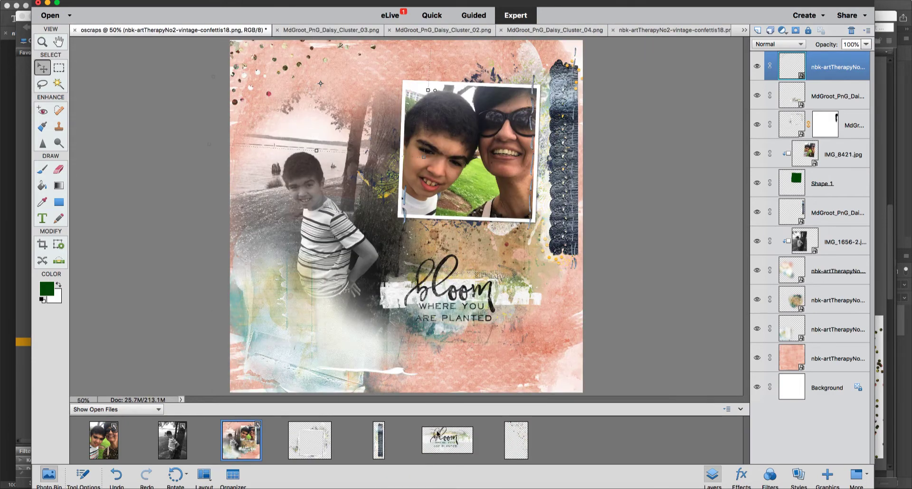
{"action": "right_click", "coordinate": [435, 445]}
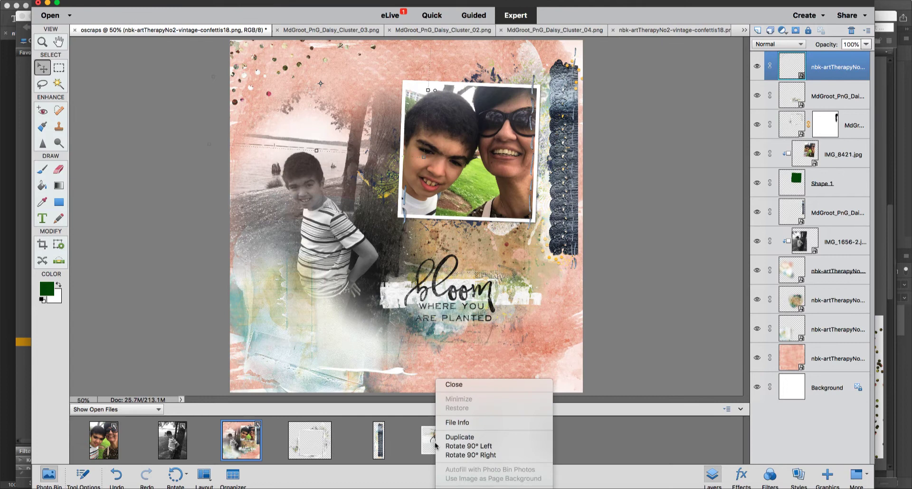
{"action": "left_click", "coordinate": [454, 385]}
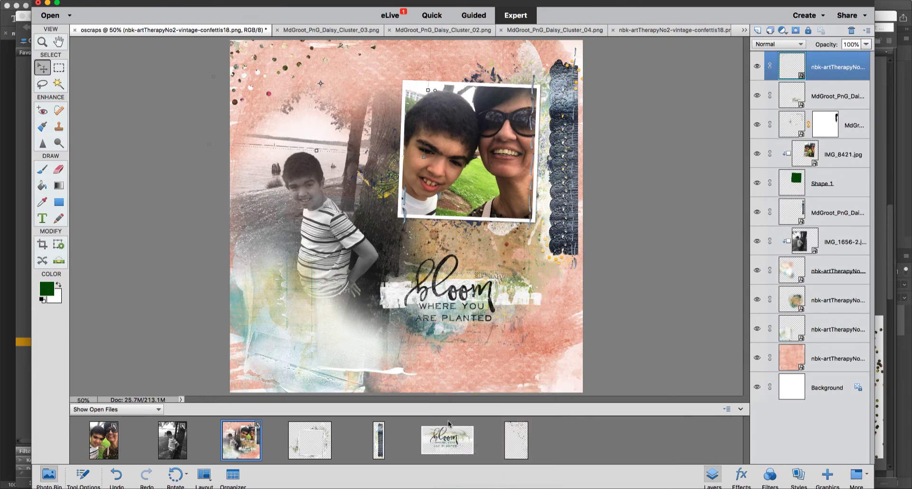
{"action": "right_click", "coordinate": [379, 441]}
{"action": "left_click", "coordinate": [409, 384]}
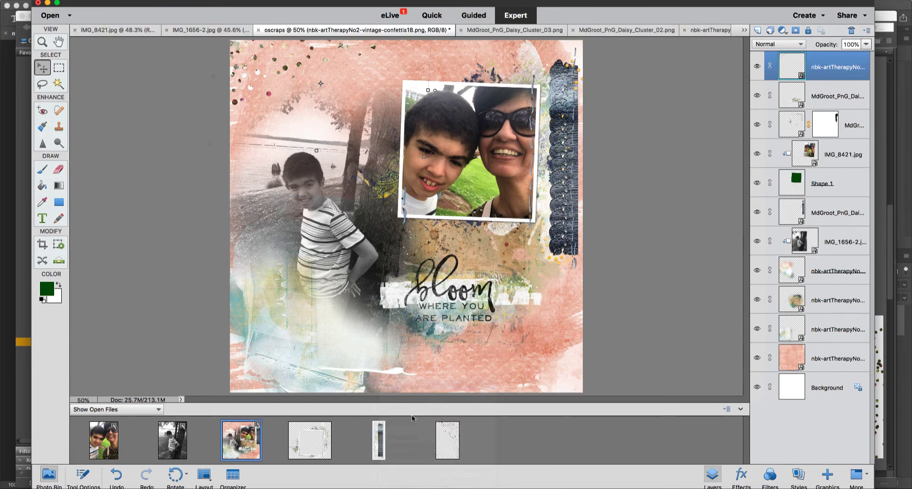
{"action": "right_click", "coordinate": [309, 442]}
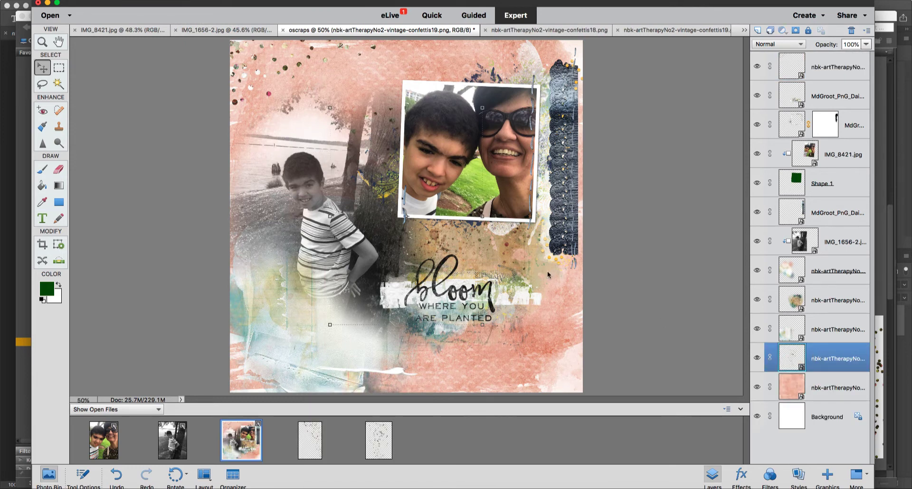
Move the vintage-confettis19 confetti to the page's lower-right corner and raise its layer above the masked frame cluster.
{"action": "left_click_drag", "start_coordinate": [452, 210], "coordinate": [549, 354]}
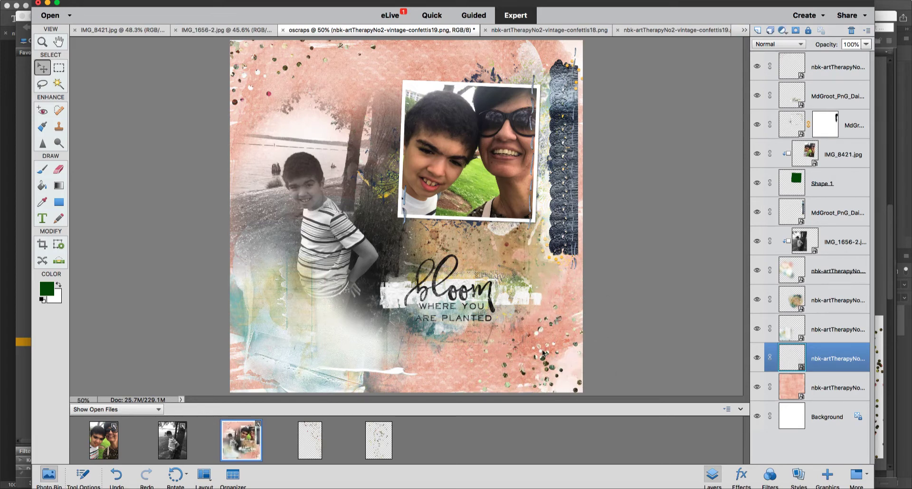
{"action": "left_click_drag", "start_coordinate": [822, 362], "coordinate": [818, 109]}
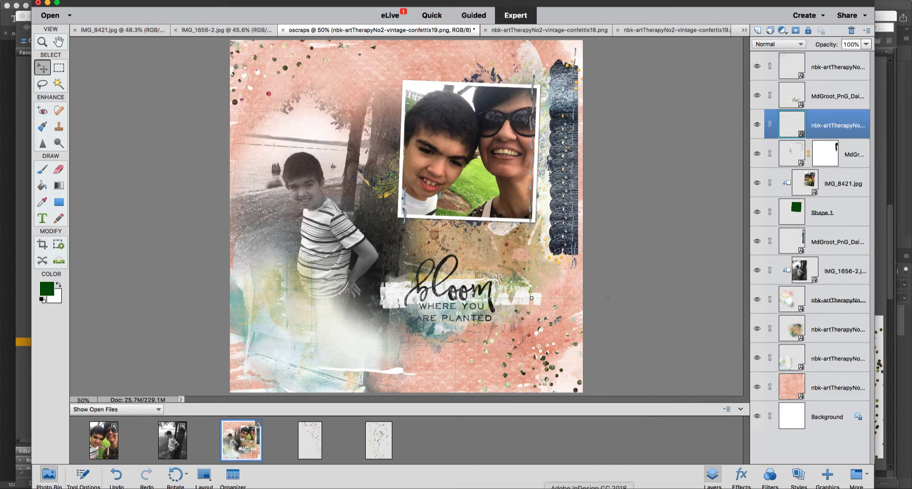
Add nbk-artTherapyNo2-ABP-artsyBits13.png from Adobe Bridge above the masked frame cluster layer, scaled down at the framed photo's lower-right corner.
{"action": "left_click", "coordinate": [626, 488]}
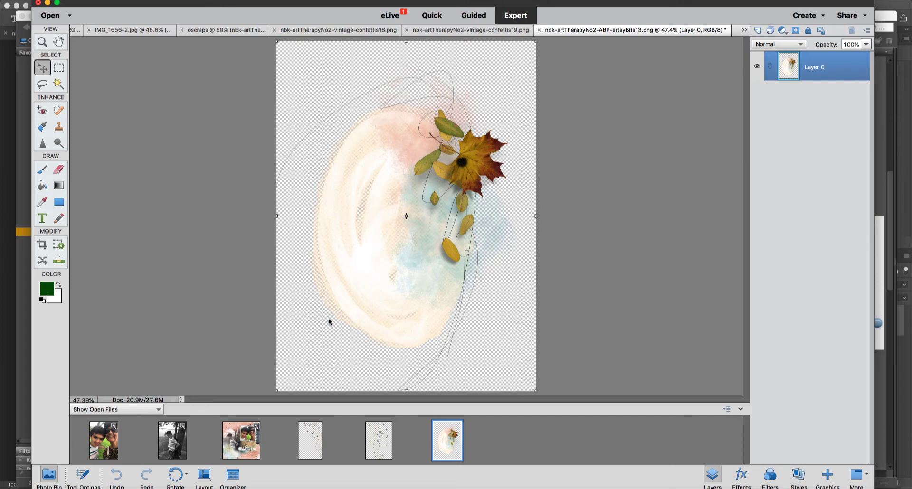
{"action": "left_click", "coordinate": [241, 437]}
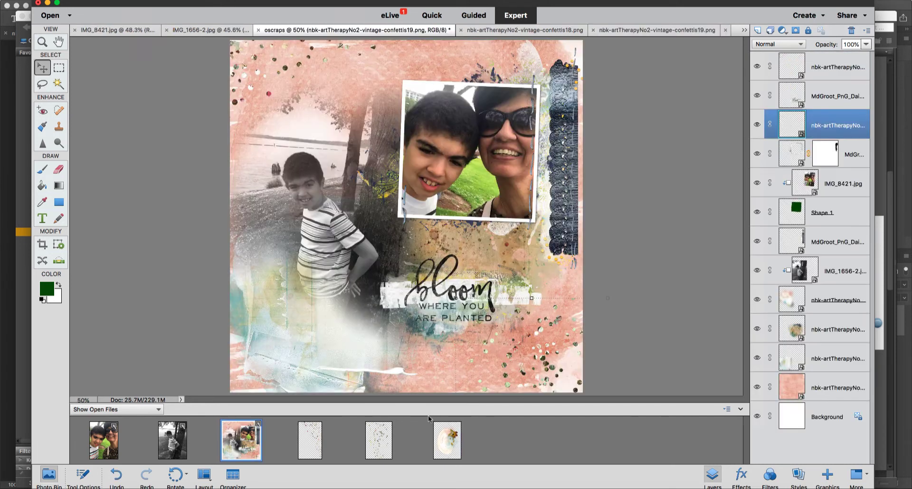
{"action": "left_click_drag", "start_coordinate": [449, 437], "coordinate": [525, 227]}
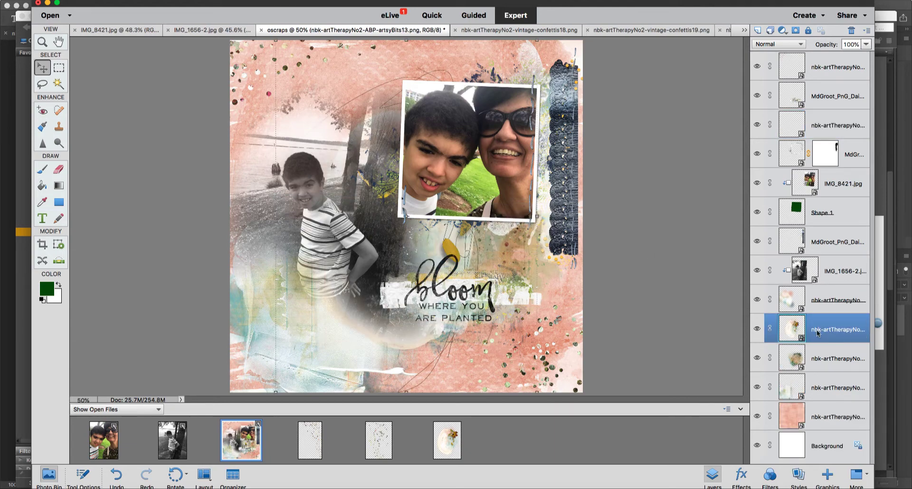
{"action": "left_click_drag", "start_coordinate": [818, 331], "coordinate": [816, 141]}
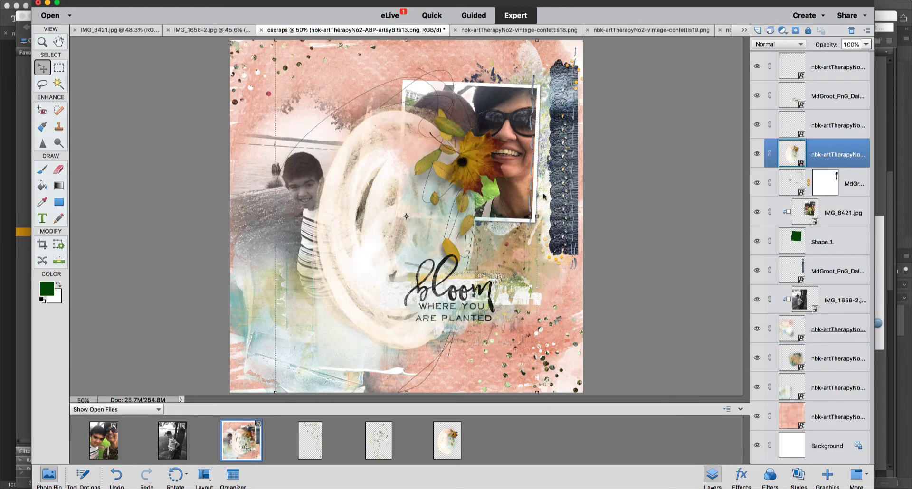
{"action": "left_click_drag", "start_coordinate": [489, 174], "coordinate": [570, 240]}
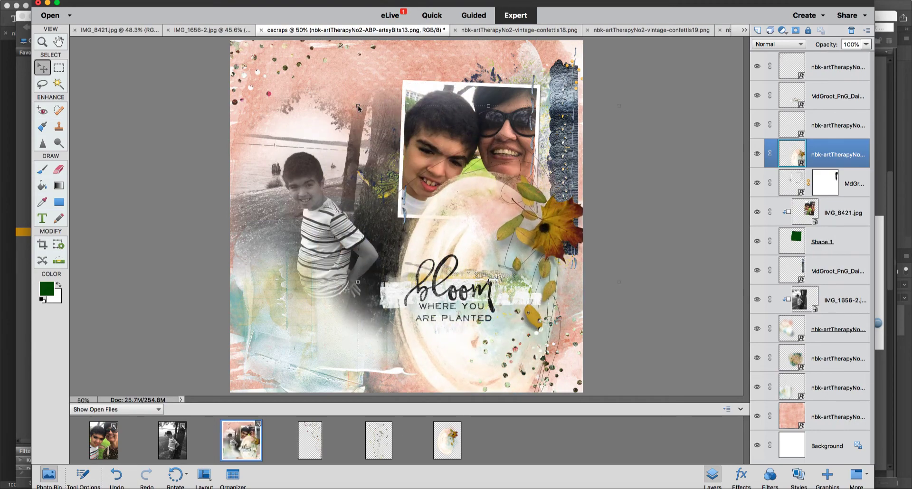
{"action": "left_click_drag", "start_coordinate": [357, 107], "coordinate": [435, 208]}
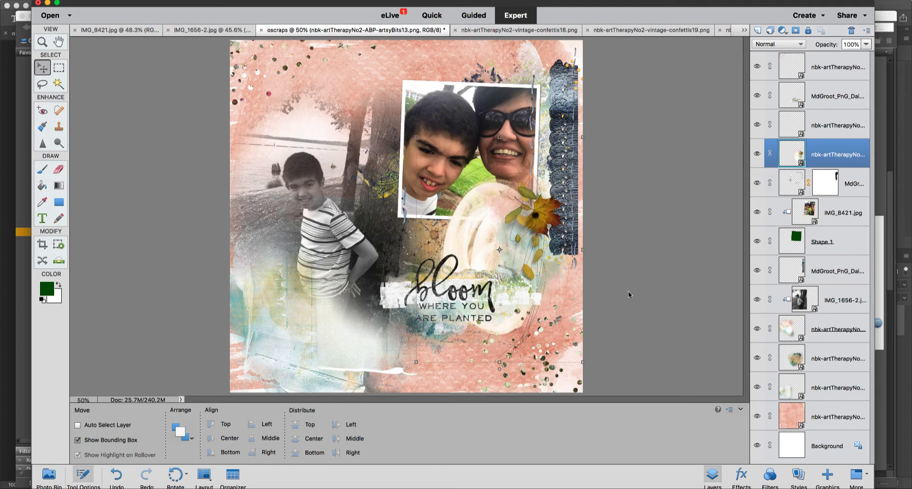
Mask the artsyBits13 layer and hide its cream paint with black, using the Pastel on Charcoal Paper brush at 63 px and 85% opacity.
{"action": "left_click", "coordinate": [795, 31]}
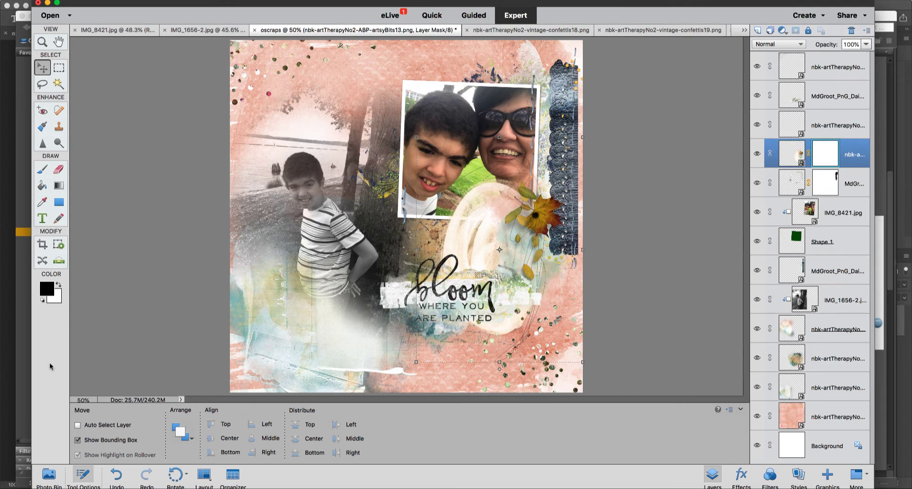
{"action": "left_click", "coordinate": [41, 170]}
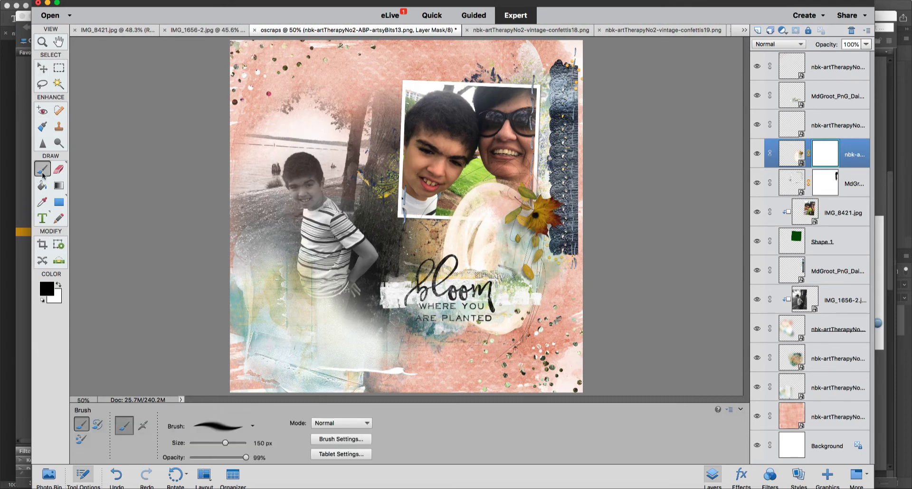
{"action": "left_click", "coordinate": [253, 427]}
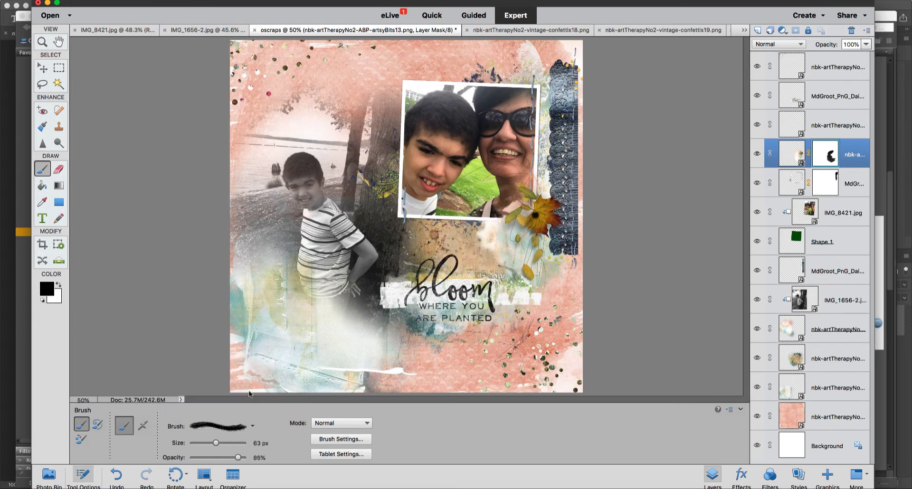
{"action": "left_click", "coordinate": [253, 426]}
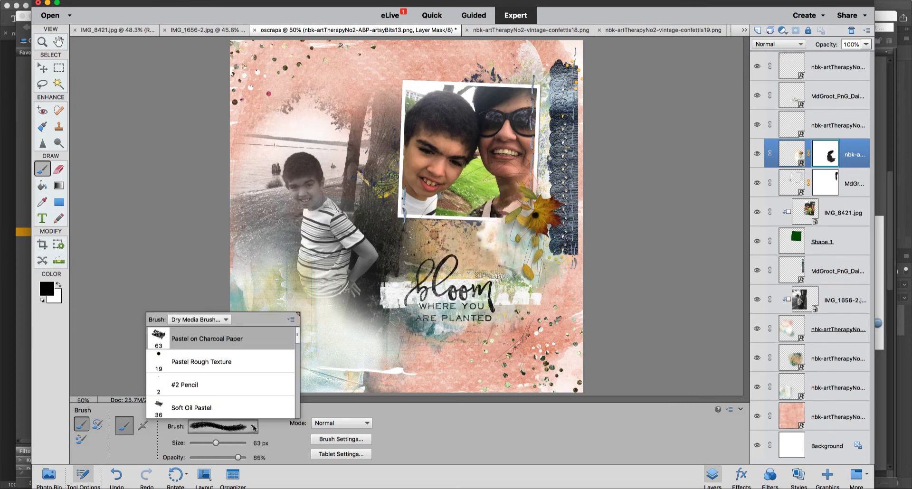
{"action": "left_click", "coordinate": [218, 323]}
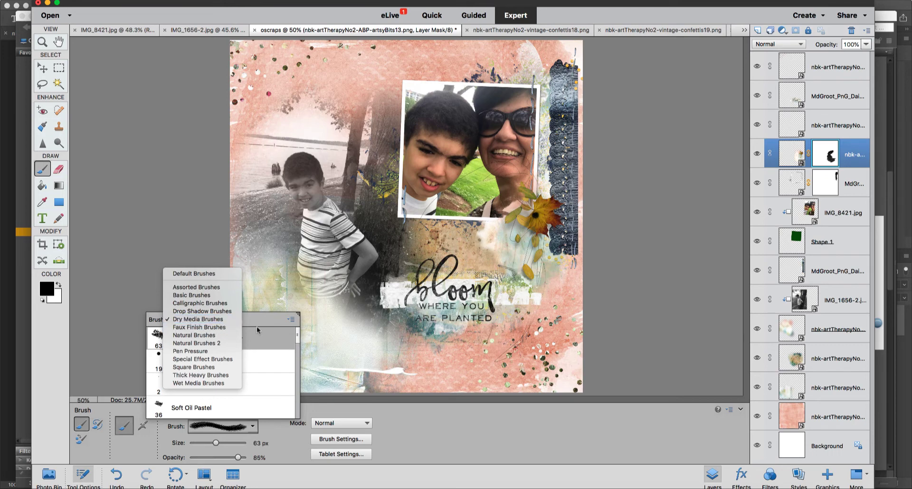
{"action": "left_click", "coordinate": [498, 209]}
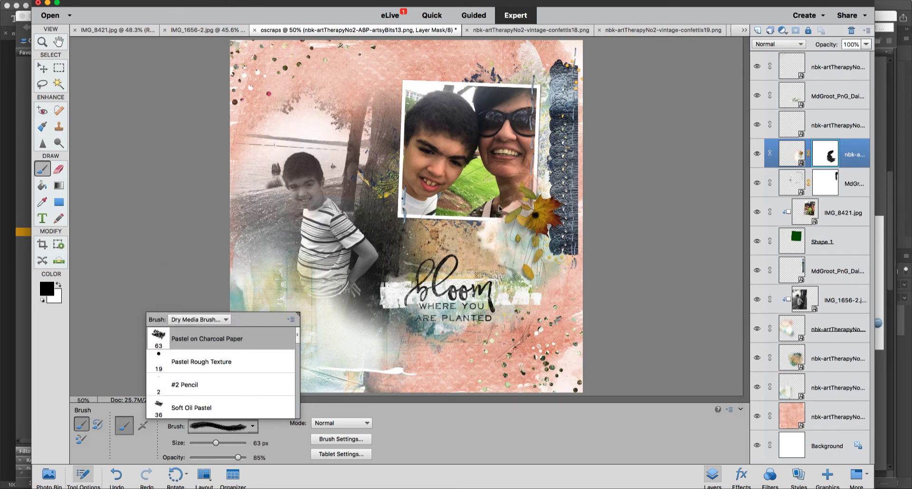
{"action": "left_click", "coordinate": [498, 205]}
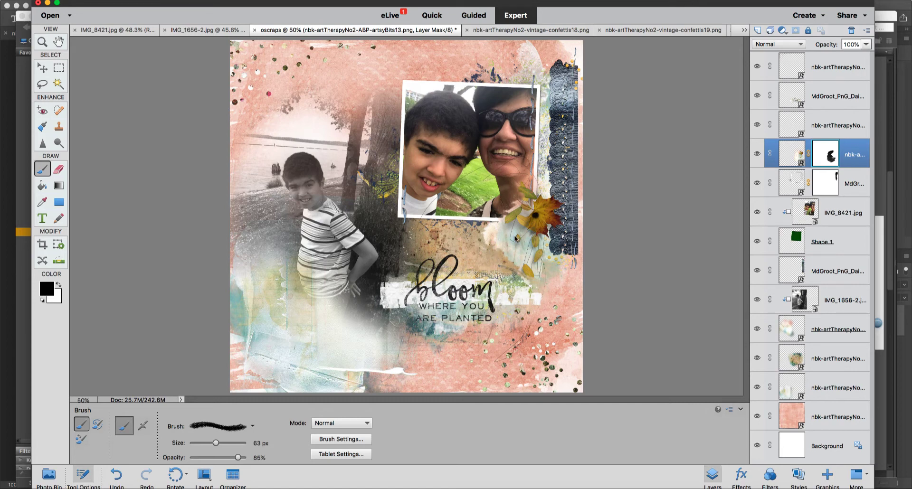
Move the "bloom where you are planted" cluster up to the framed photo's lower edge and put its layer beneath artsyBits13.
{"action": "left_click", "coordinate": [826, 97]}
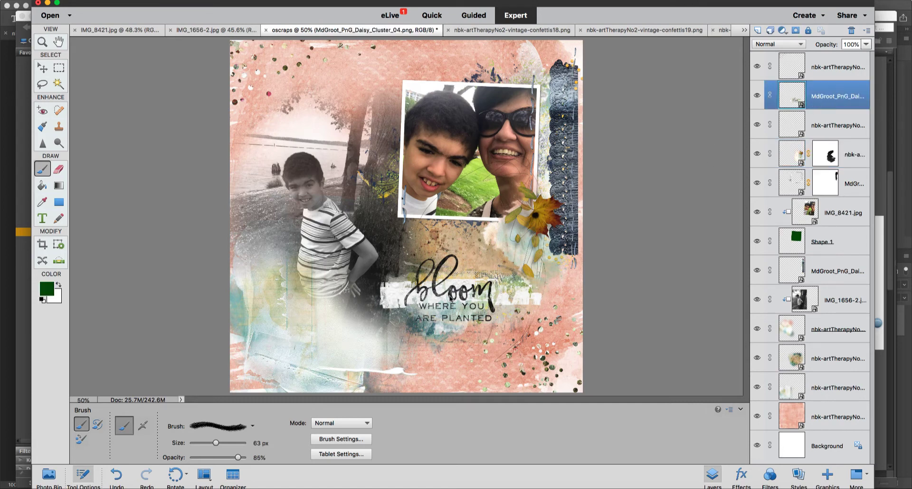
{"action": "left_click", "coordinate": [41, 70]}
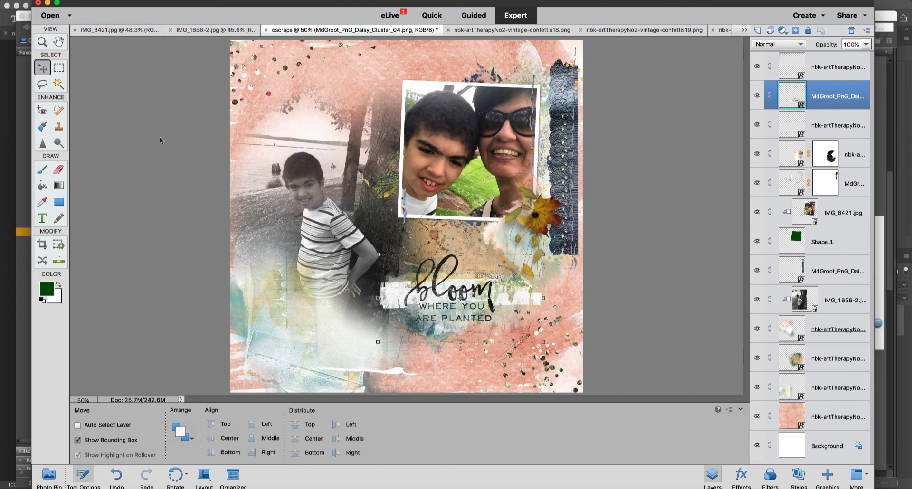
{"action": "left_click_drag", "start_coordinate": [428, 290], "coordinate": [428, 247]}
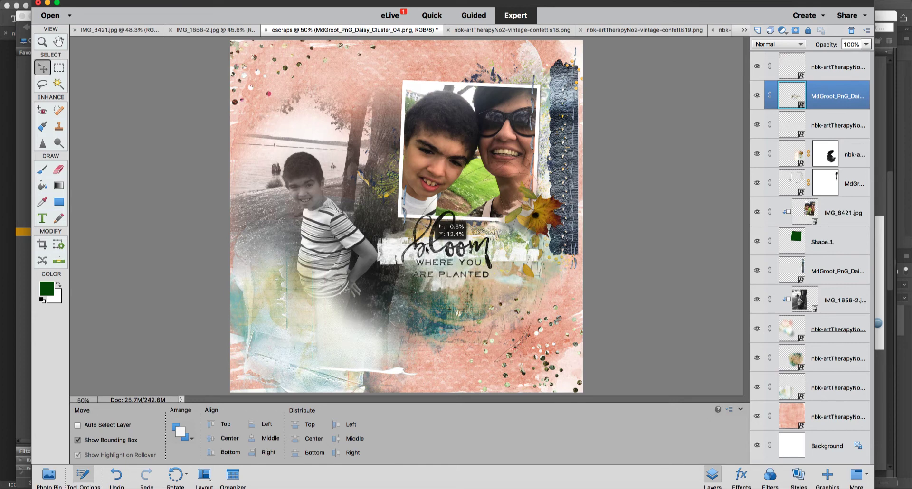
{"action": "left_click", "coordinate": [461, 251]}
{"action": "left_click_drag", "start_coordinate": [815, 95], "coordinate": [815, 168]}
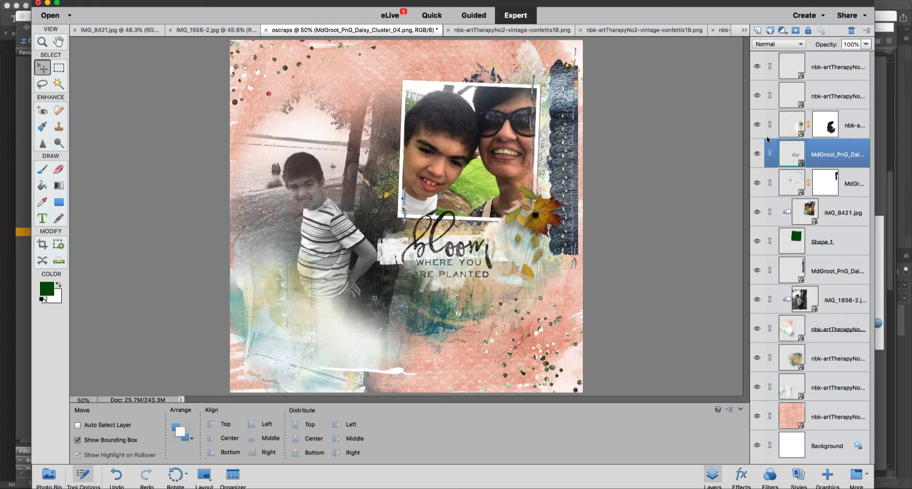
Paint more black on the artsyBits13 layer mask to hide its remaining stray parts over the framed photo.
{"action": "left_click", "coordinate": [819, 128]}
{"action": "left_click", "coordinate": [44, 170]}
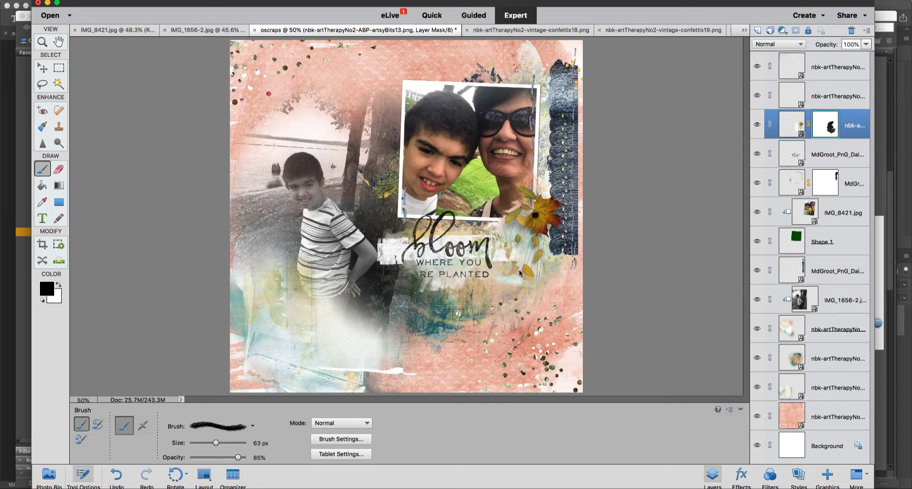
{"action": "key", "text": "x"}
{"action": "key", "text": "x"}
{"action": "key", "text": "v"}
{"action": "key", "text": "super+equal"}
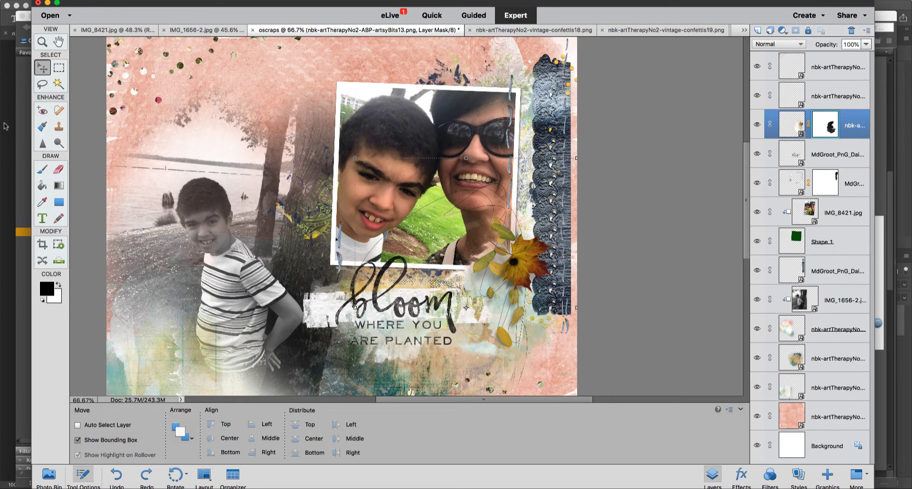
{"action": "left_click", "coordinate": [43, 171]}
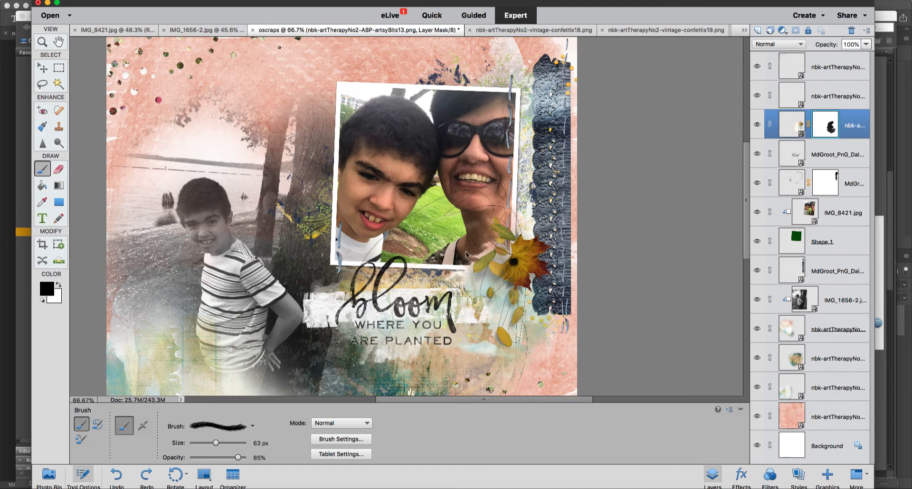
{"action": "left_click", "coordinate": [429, 214]}
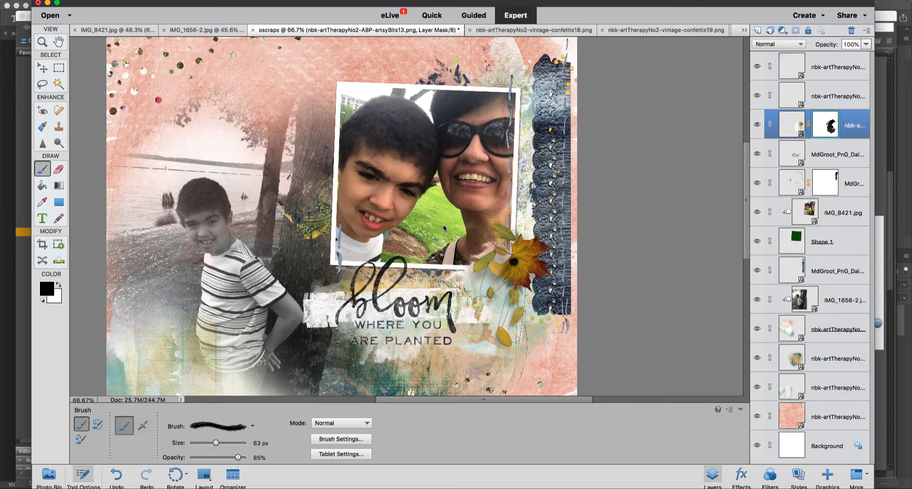
{"action": "key", "text": "ctrl+minus"}
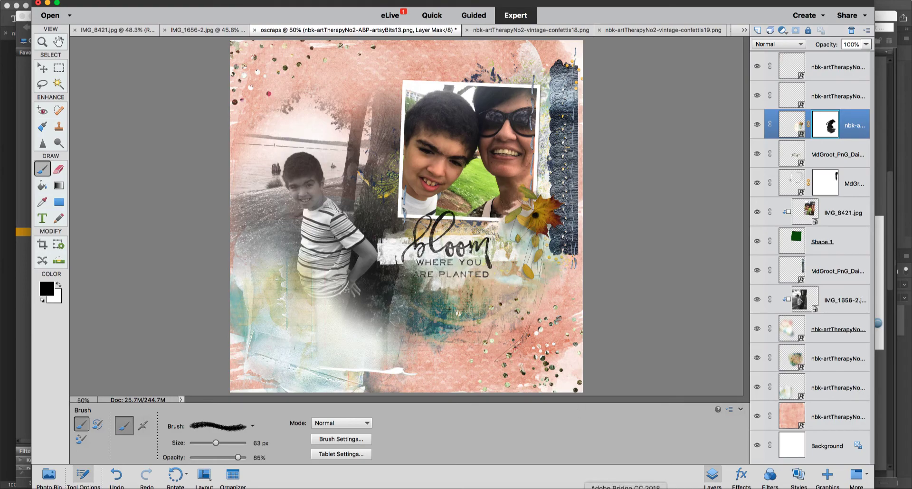
Add nbk-artTherapyNo2-magiclights13.png from Adobe Bridge above the IMG_1656-2 photo layer and move it over the page's upper-left area.
{"action": "left_click", "coordinate": [625, 488]}
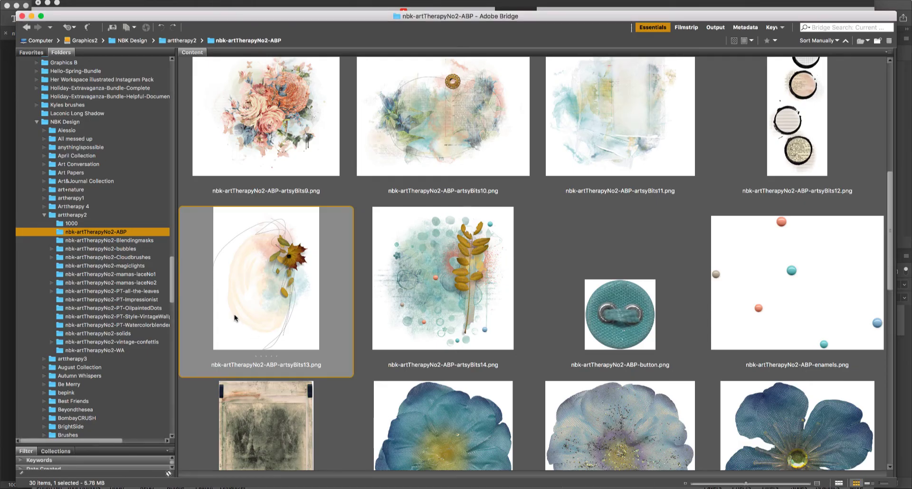
{"action": "left_click", "coordinate": [144, 266]}
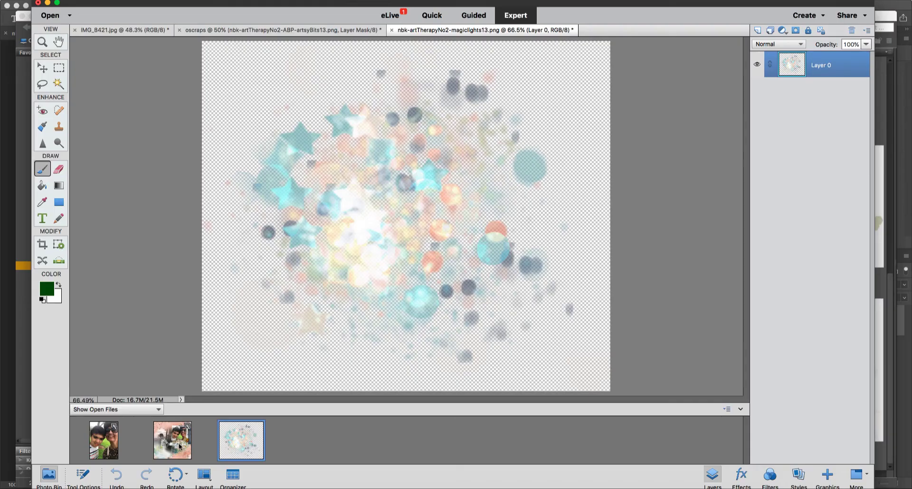
{"action": "left_click", "coordinate": [180, 446]}
{"action": "left_click", "coordinate": [819, 416]}
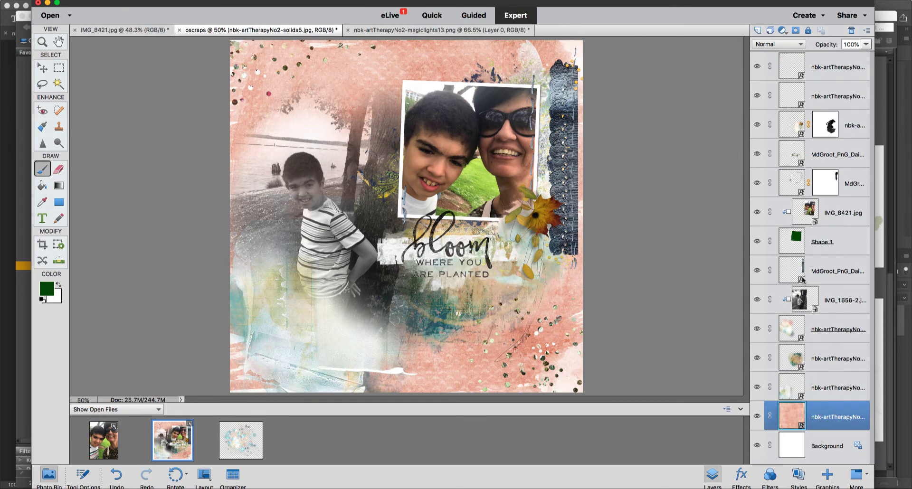
{"action": "left_click", "coordinate": [820, 296]}
{"action": "left_click_drag", "start_coordinate": [233, 447], "coordinate": [308, 162]}
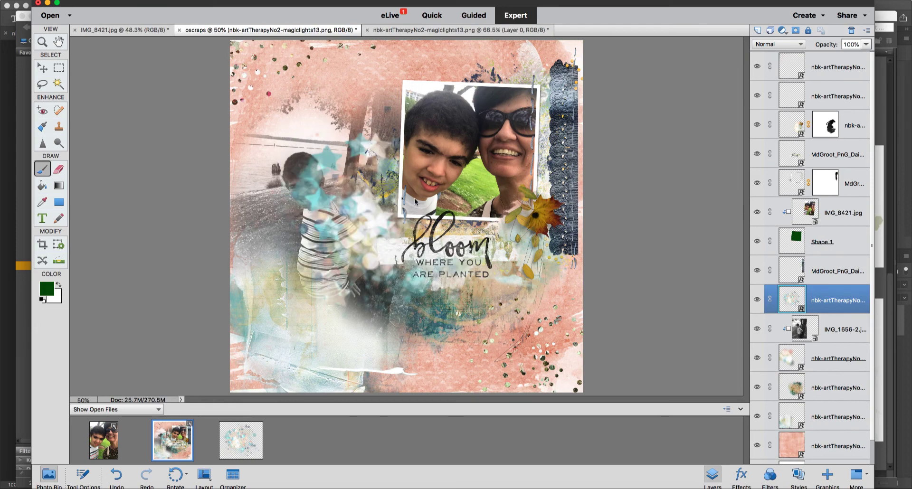
{"action": "left_click", "coordinate": [42, 67]}
{"action": "left_click_drag", "start_coordinate": [404, 223], "coordinate": [322, 195]}
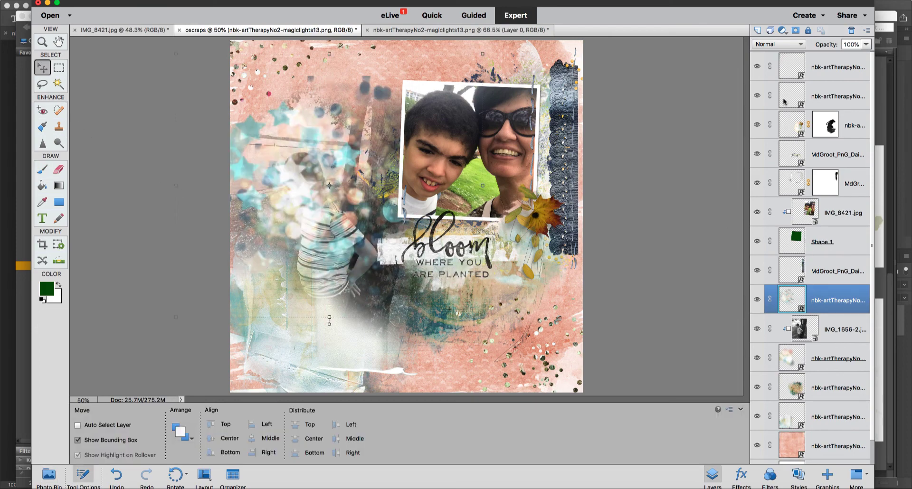
Try the Overlay, Soft Light and Vivid Light blend modes on the magiclights13 layer.
{"action": "left_click", "coordinate": [772, 45]}
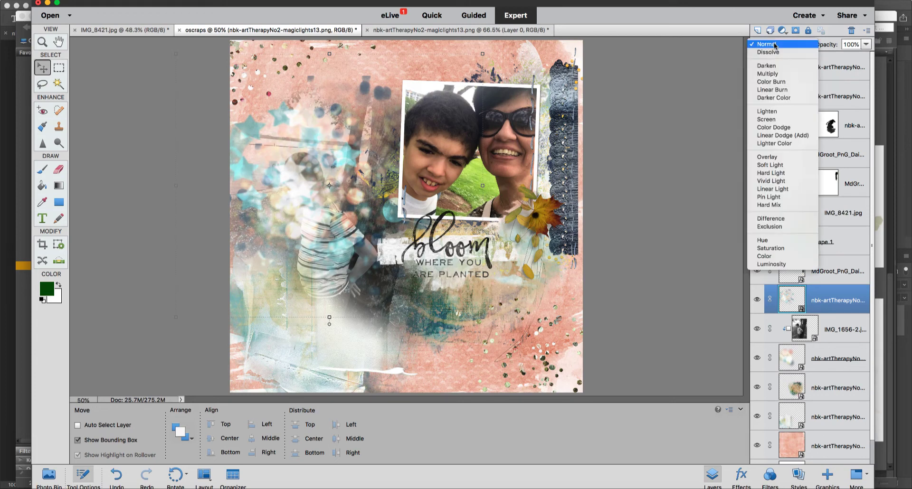
{"action": "left_click", "coordinate": [767, 156]}
{"action": "left_click", "coordinate": [782, 44]}
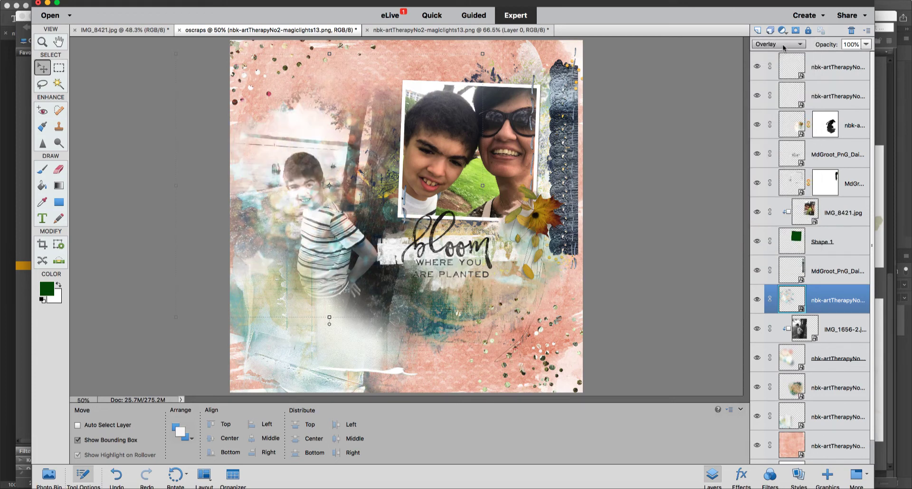
{"action": "left_click", "coordinate": [770, 52]}
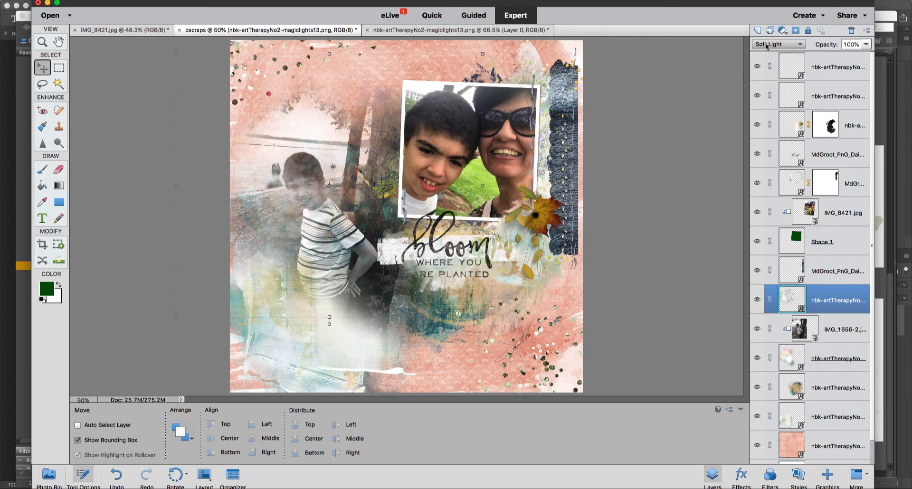
{"action": "left_click", "coordinate": [766, 46]}
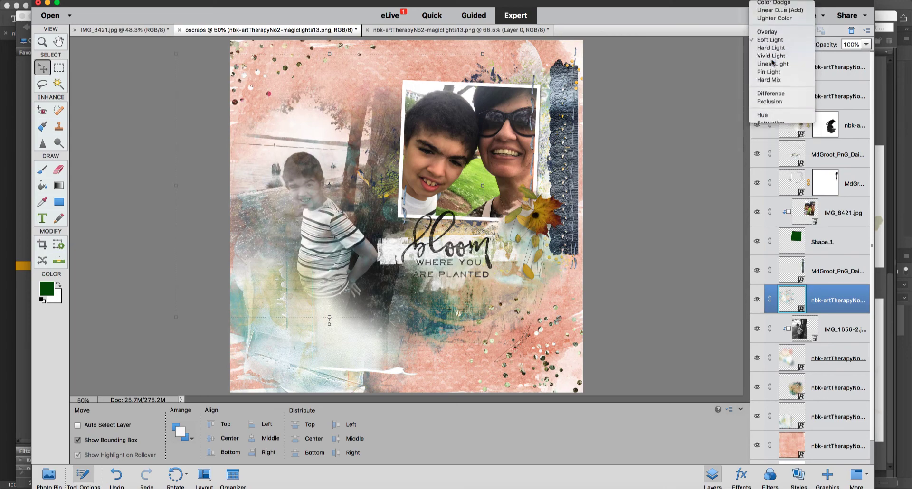
{"action": "left_click", "coordinate": [770, 56]}
{"action": "left_click", "coordinate": [767, 45]}
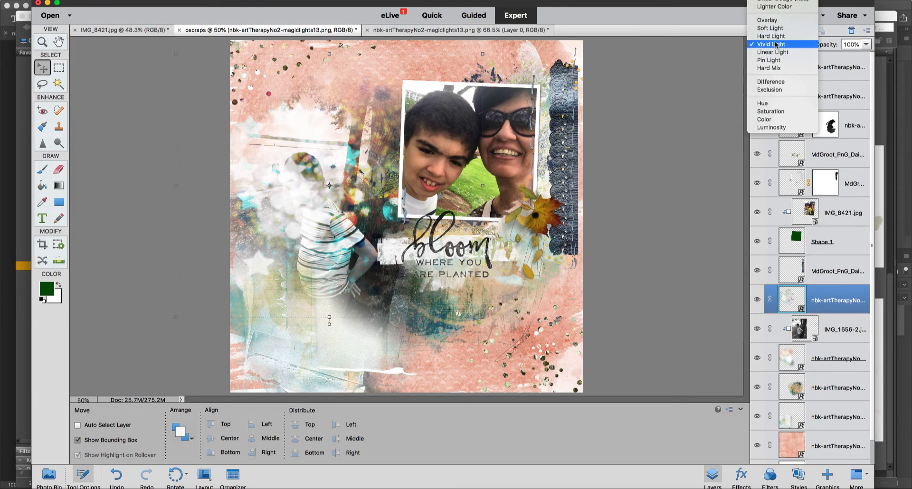
{"action": "left_click", "coordinate": [772, 20]}
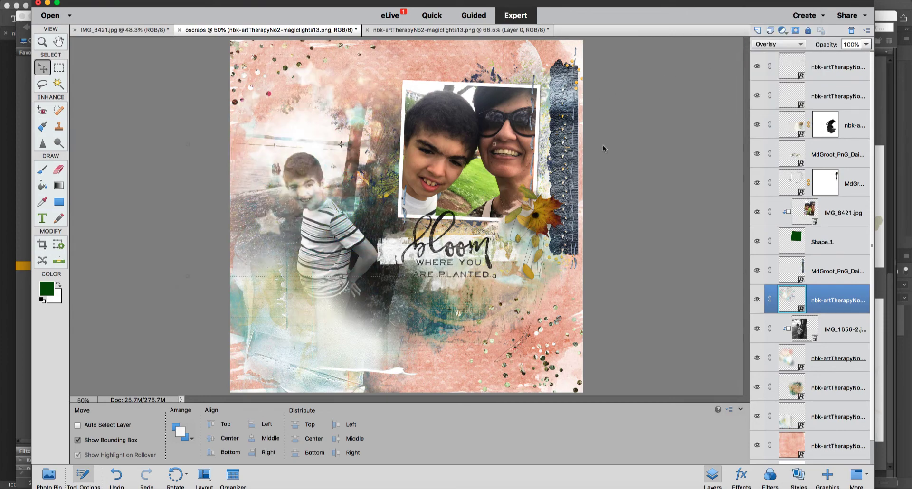
Set the magiclights13 layer to Normal blending and move it beneath the black-and-white photo's clipping base layer.
{"action": "left_click", "coordinate": [779, 45]}
{"action": "mouse_move", "coordinate": [778, 0]}
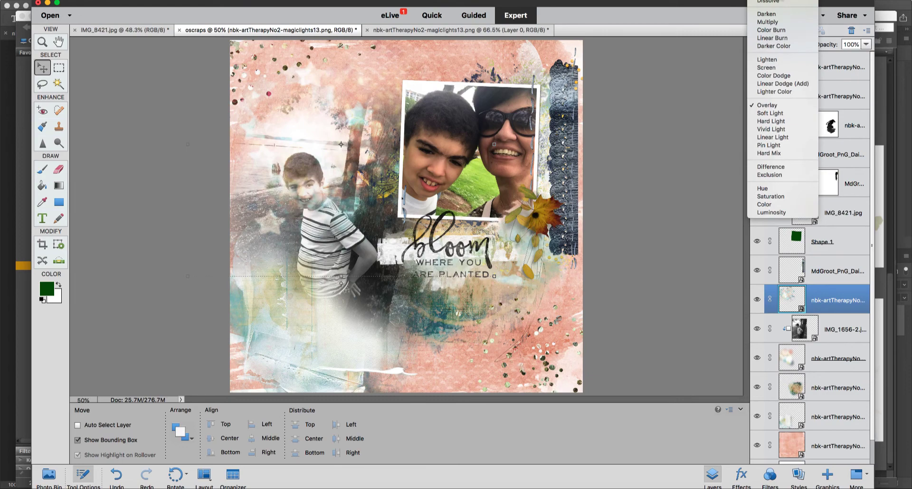
{"action": "left_click", "coordinate": [767, 0]}
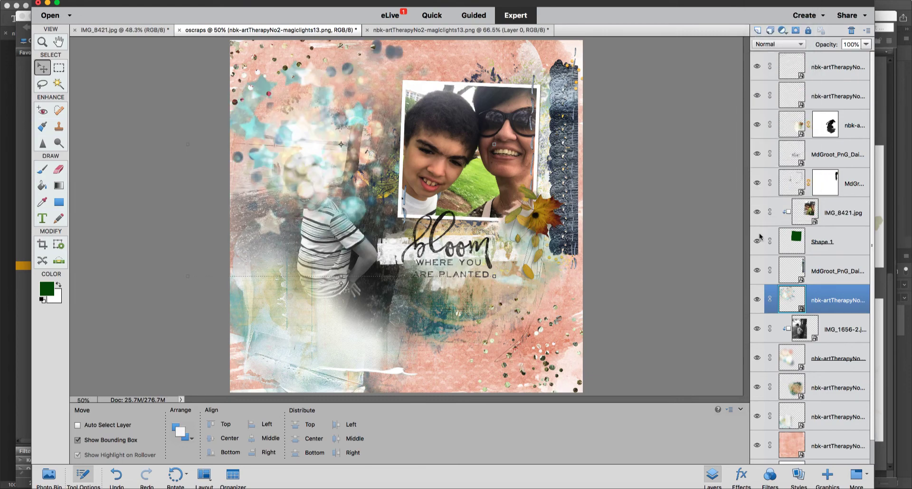
{"action": "left_click_drag", "start_coordinate": [814, 307], "coordinate": [802, 373]}
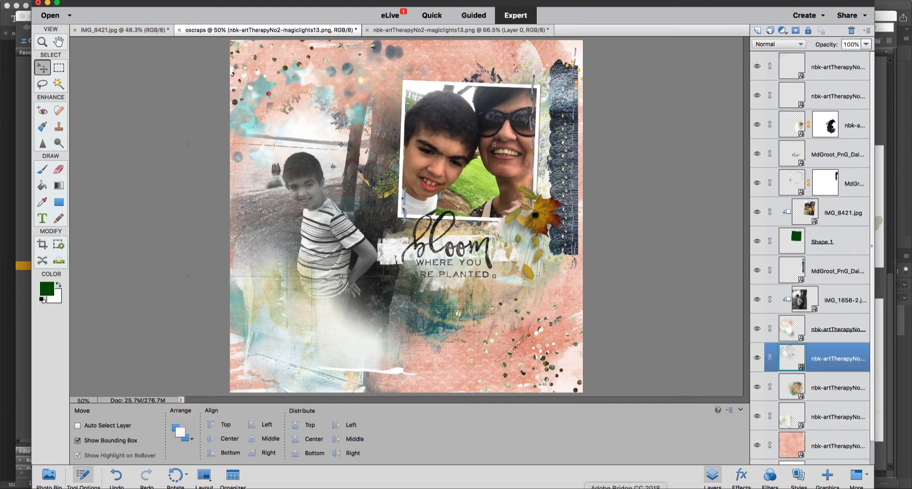
Add nbk-artTherapyNo2-magiclights4.png from Adobe Bridge above the IMG_1656-2 layer and position it over the boy in the black-and-white photo.
{"action": "left_click", "coordinate": [625, 488]}
{"action": "left_click_drag", "start_coordinate": [886, 292], "coordinate": [901, 136]}
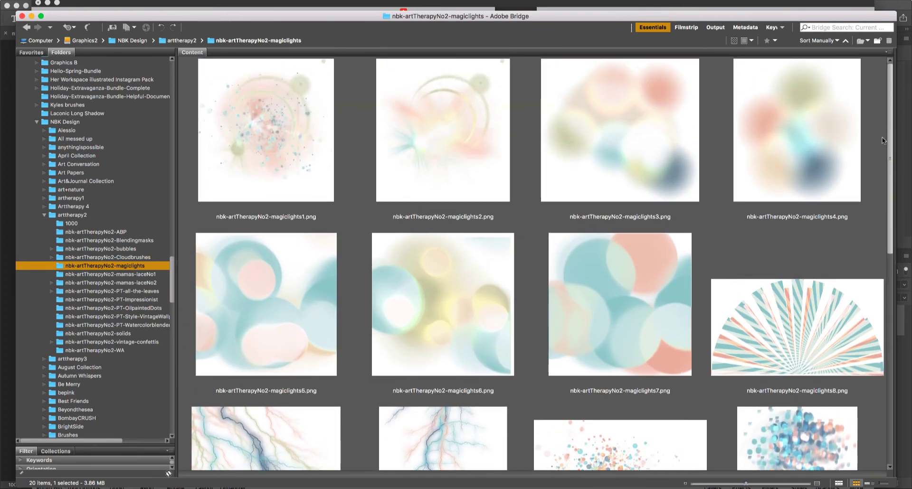
{"action": "double_click", "coordinate": [800, 143]}
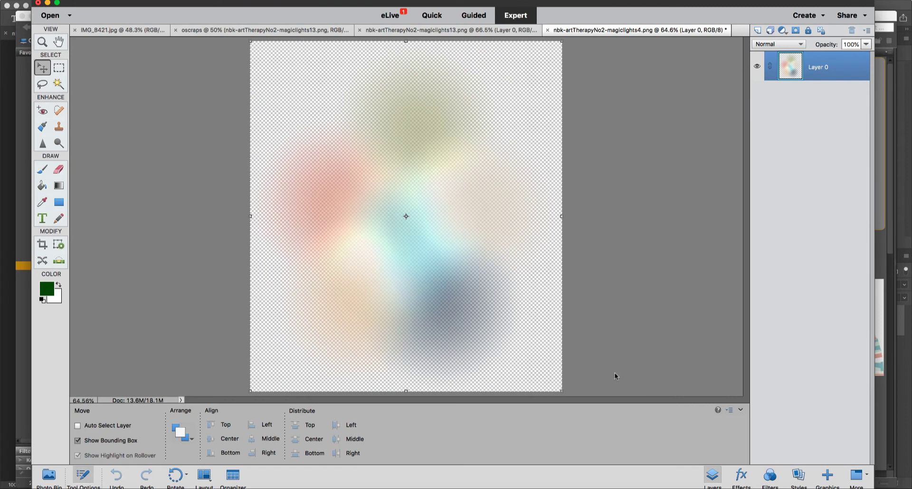
{"action": "left_click", "coordinate": [61, 470]}
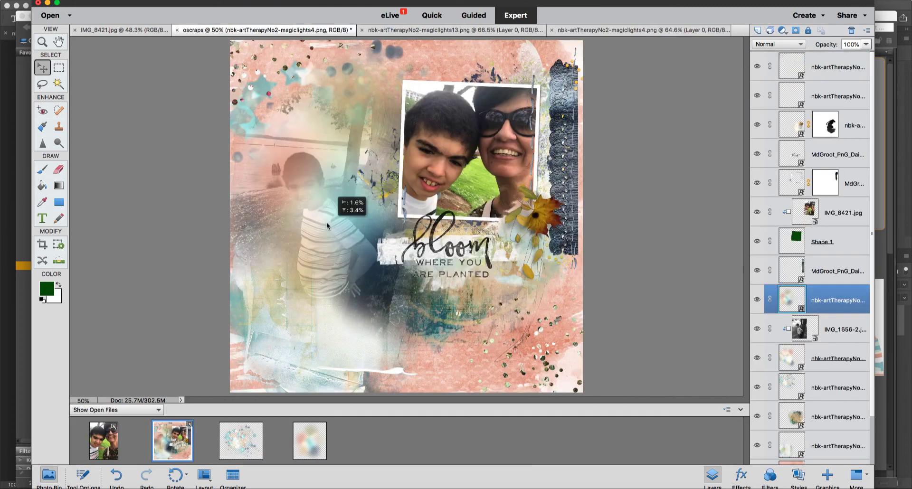
{"action": "mouse_move", "coordinate": [327, 221]}
{"action": "left_mouse_down"}
{"action": "mouse_move", "coordinate": [312, 233]}
{"action": "mouse_move", "coordinate": [324, 232]}
{"action": "left_mouse_up"}
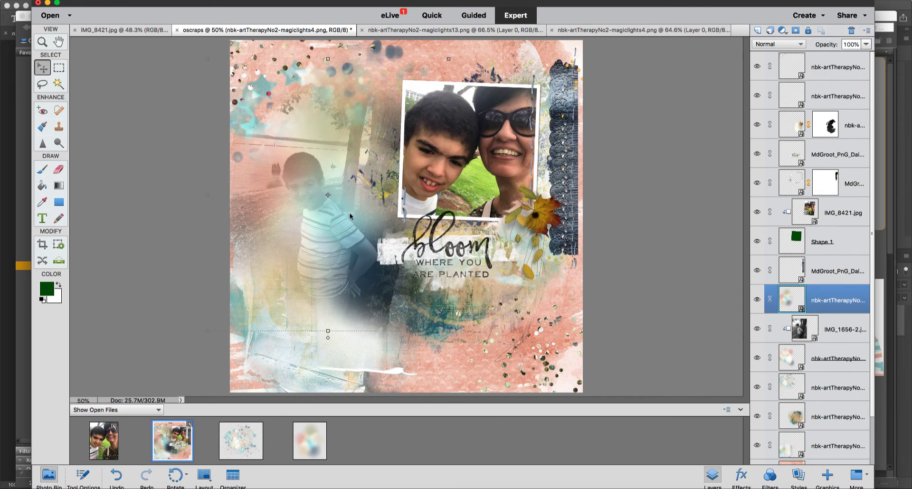
Compare Overlay and Soft Light blending on the magiclights4 layer, keep Overlay and set the layer's opacity to 92%.
{"action": "left_click", "coordinate": [773, 44]}
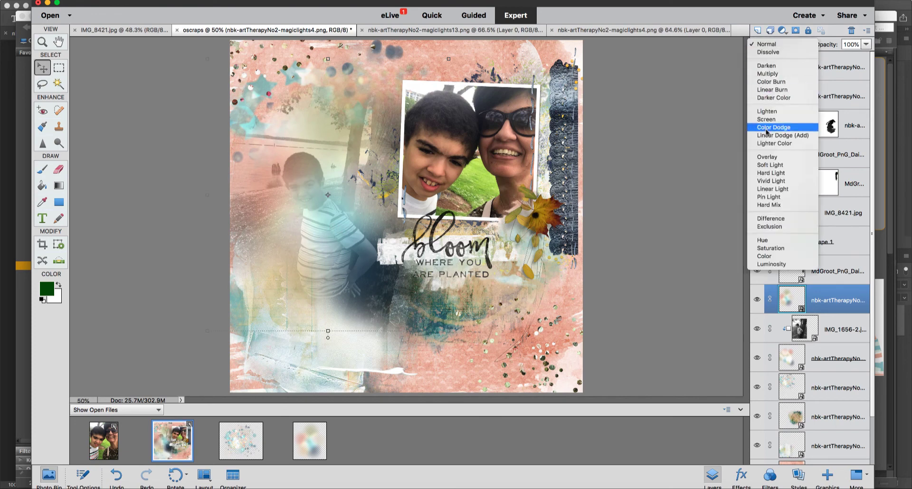
{"action": "left_click", "coordinate": [769, 157]}
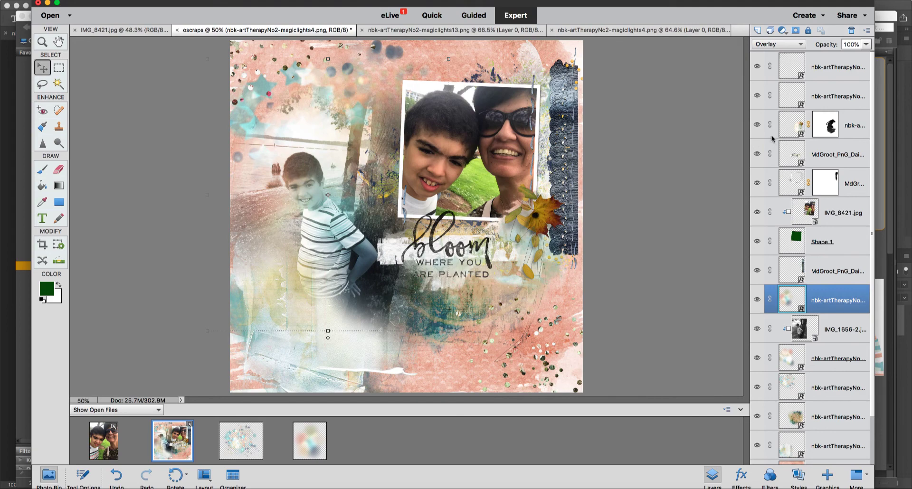
{"action": "left_click", "coordinate": [782, 44]}
{"action": "left_click", "coordinate": [784, 49]}
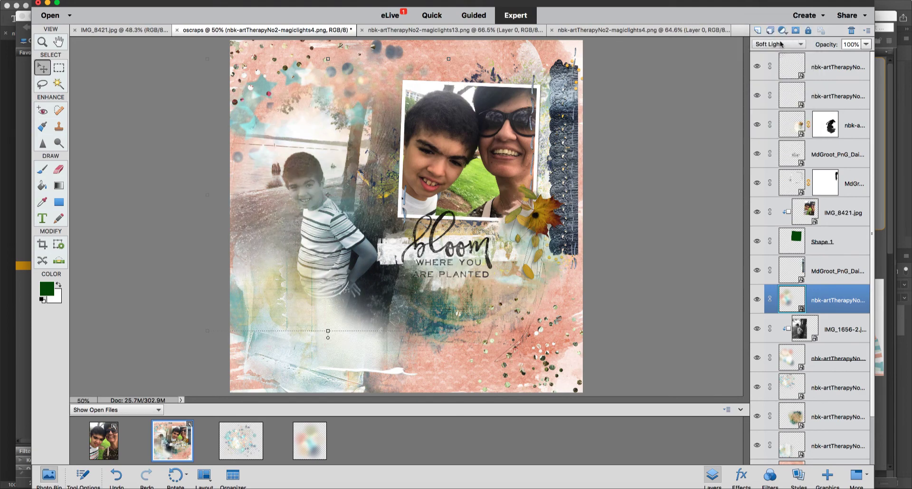
{"action": "left_click", "coordinate": [786, 45]}
{"action": "left_click", "coordinate": [783, 38]}
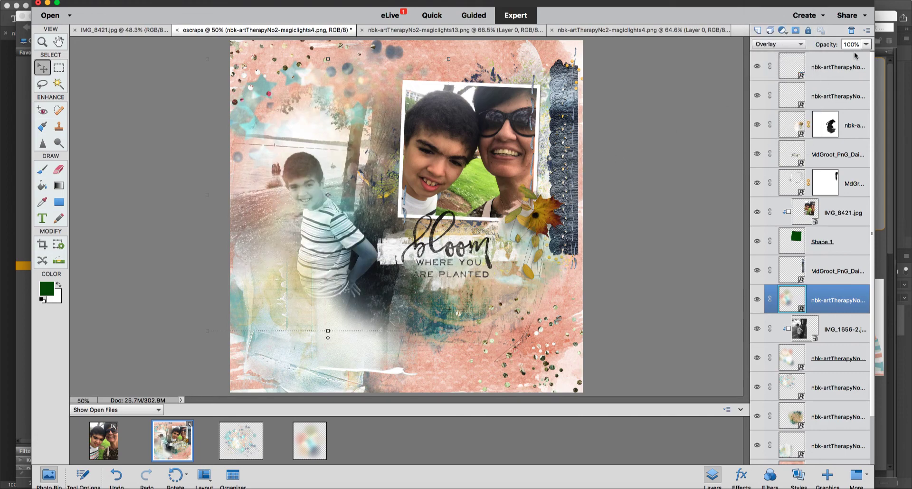
{"action": "left_click", "coordinate": [867, 46]}
{"action": "left_click_drag", "start_coordinate": [867, 55], "coordinate": [865, 55]}
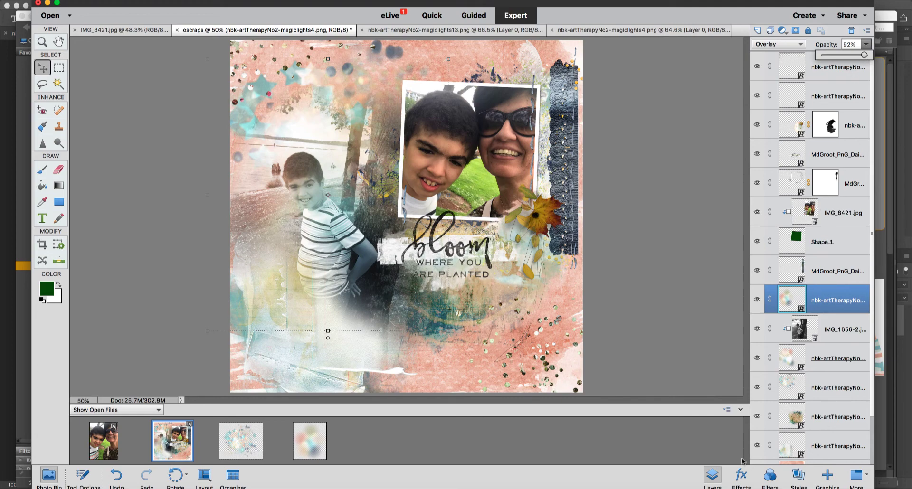
Add a layer mask to magiclights4 and set up an Airbrush Soft Round brush at 326 px and 64% opacity.
{"action": "left_click", "coordinate": [796, 30]}
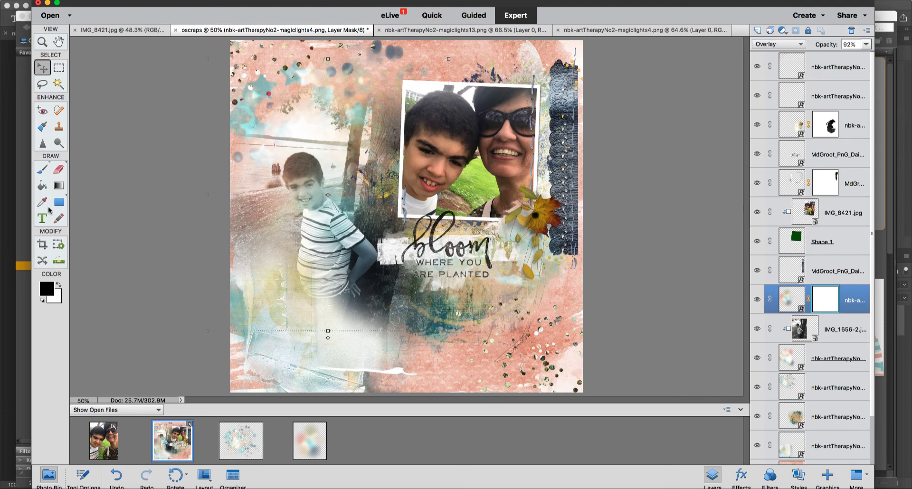
{"action": "left_click", "coordinate": [42, 169]}
{"action": "left_click", "coordinate": [252, 428]}
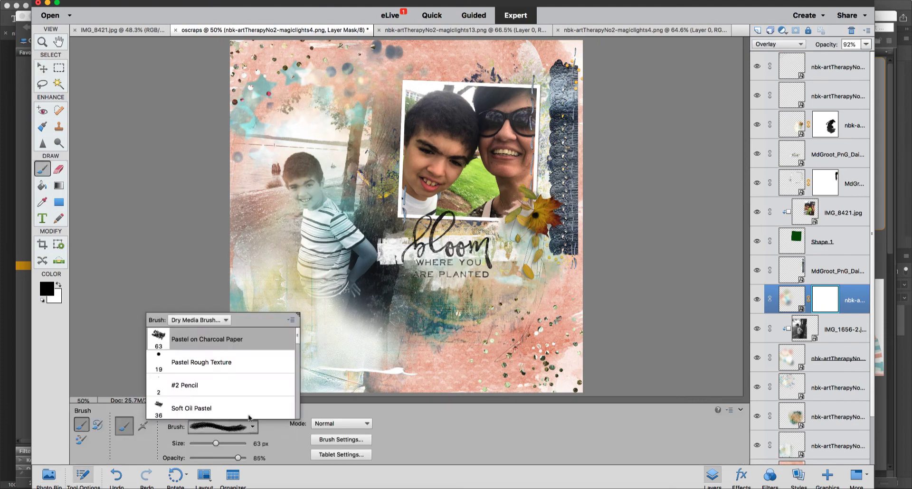
{"action": "left_click", "coordinate": [220, 321]}
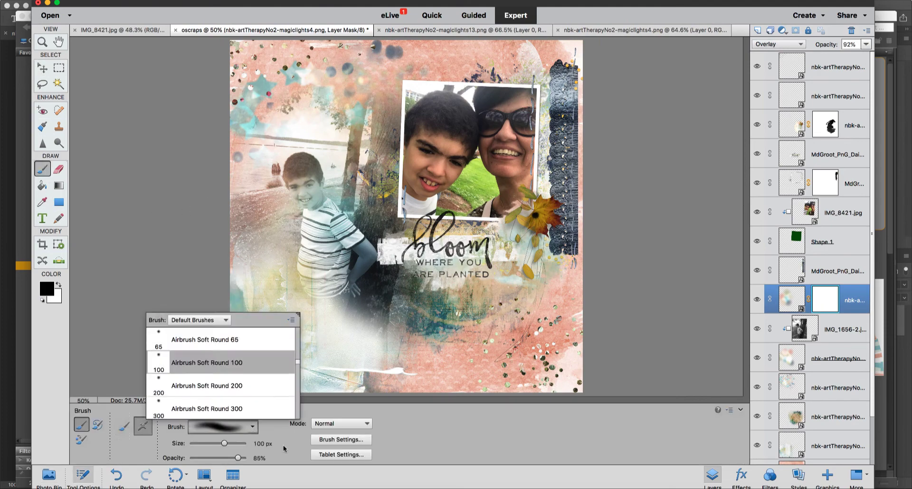
{"action": "mouse_move", "coordinate": [238, 458]}
{"action": "left_mouse_down"}
{"action": "mouse_move", "coordinate": [225, 459]}
{"action": "mouse_move", "coordinate": [227, 443]}
{"action": "left_mouse_up"}
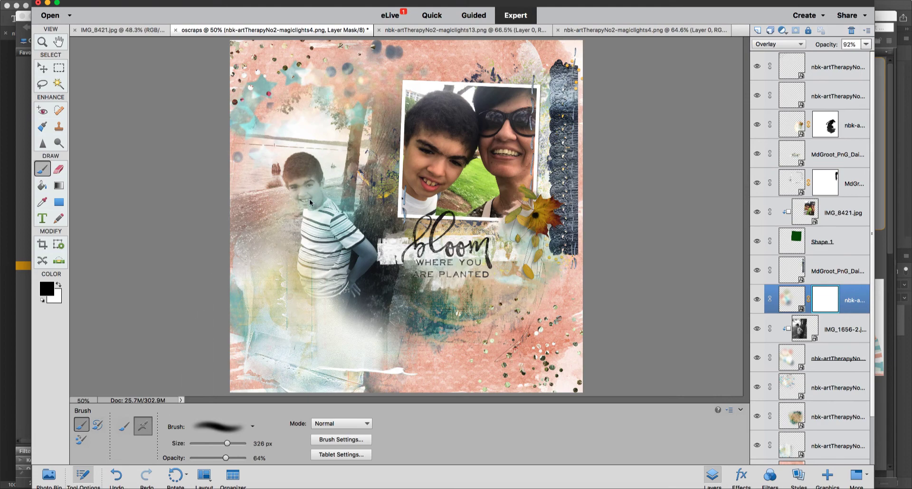
Reduce the brush to 200 px and paint black on the magiclights4 mask over the boy's face.
{"action": "key", "text": "bracketleft"}
{"action": "key", "text": "bracketleft"}
{"action": "key", "text": "bracketleft"}
{"action": "key", "text": "bracketleft"}
{"action": "key", "text": "bracketleft"}
{"action": "left_click", "coordinate": [298, 188]}
{"action": "left_click", "coordinate": [309, 199]}
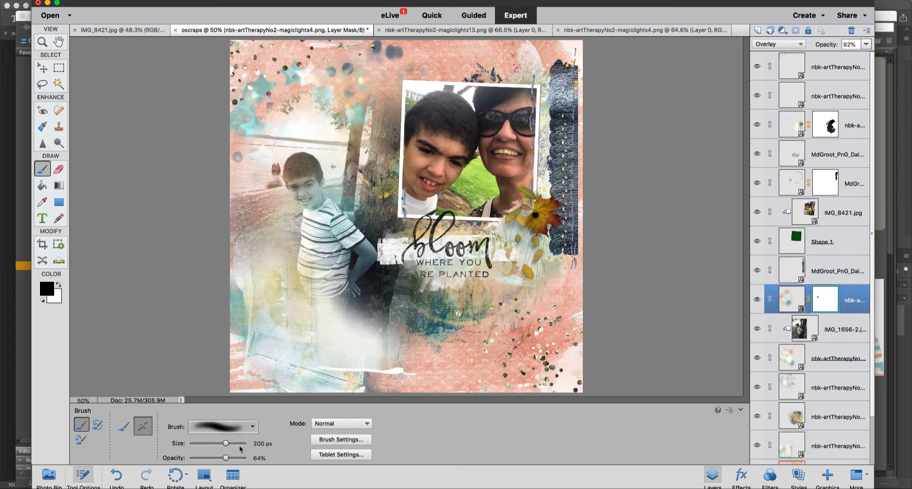
Lower the brush opacity to 39% and touch up the magiclights4 mask around the boy's face.
{"action": "left_click_drag", "start_coordinate": [226, 458], "coordinate": [211, 459]}
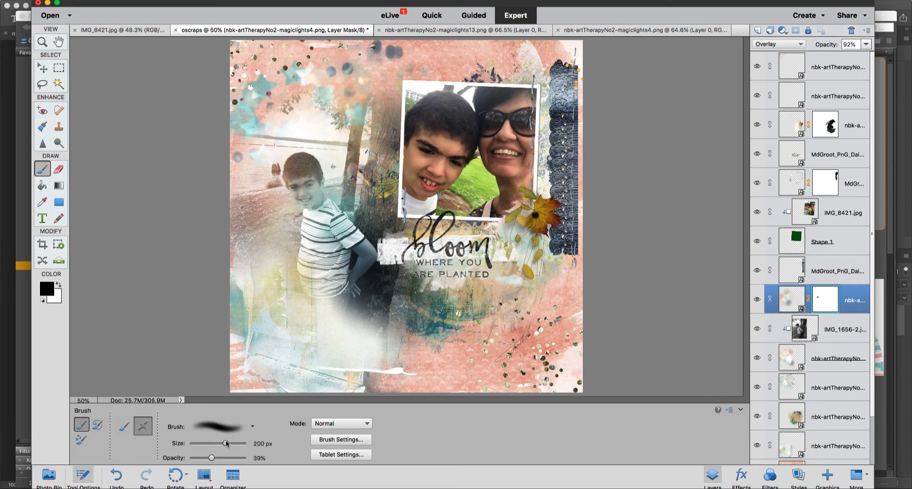
{"action": "key", "text": "x"}
{"action": "key", "text": "x"}
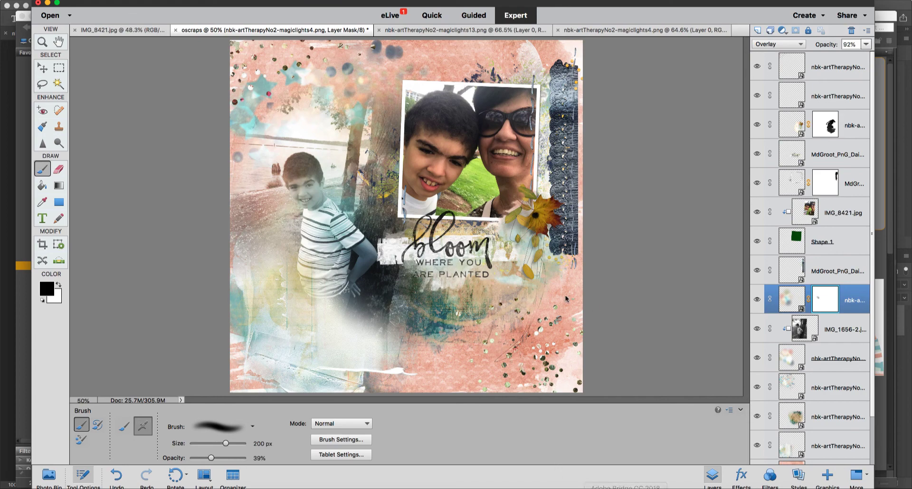
Add nbk-artTherapyNo2-magiclights18.png from Adobe Bridge to the oscraps page between the two lowest artsy bits layers, with Color Dodge blending.
{"action": "left_click", "coordinate": [625, 488]}
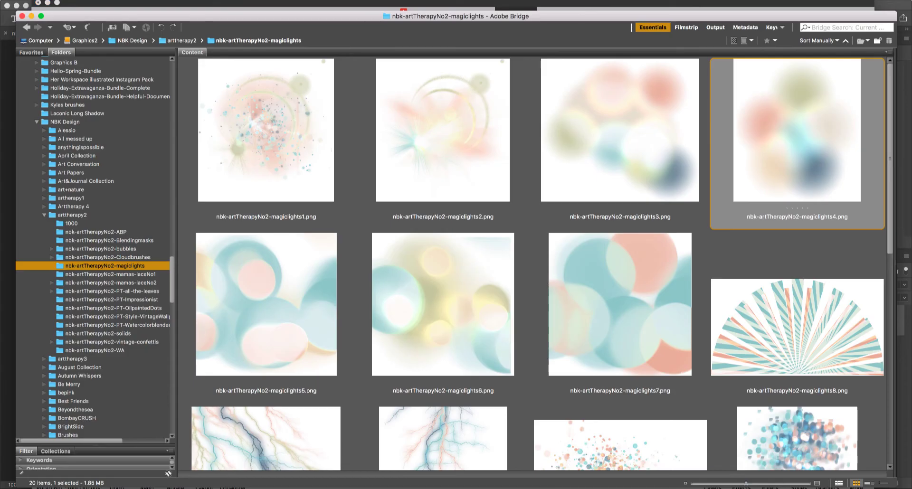
{"action": "scroll", "coordinate": [518, 355], "scroll_direction": "down", "scroll_amount": 5}
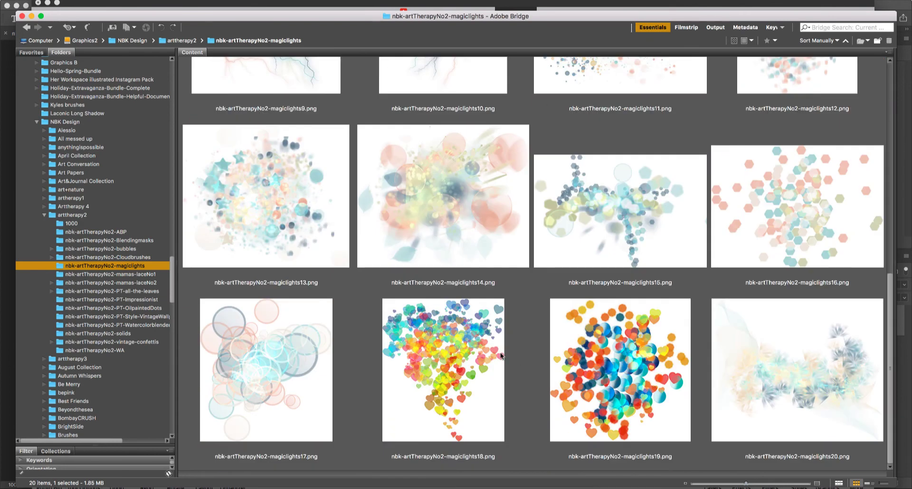
{"action": "left_click_drag", "start_coordinate": [454, 343], "coordinate": [718, 488]}
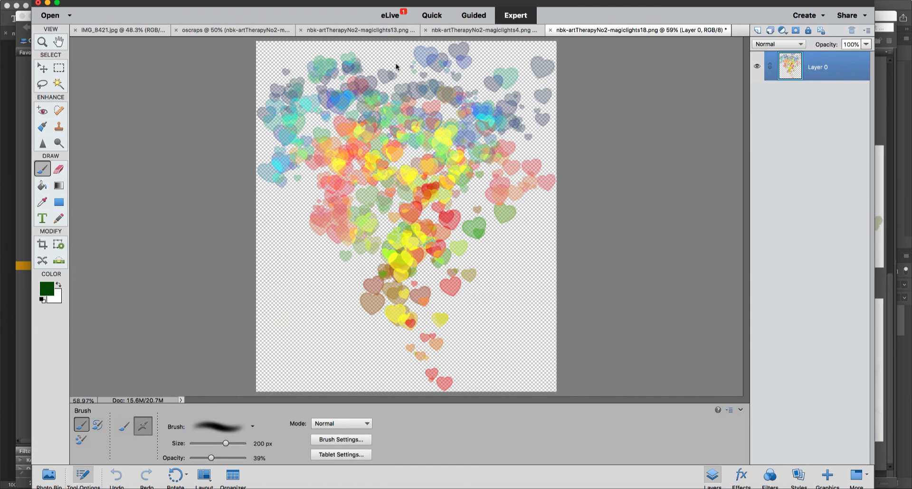
{"action": "left_click", "coordinate": [236, 31]}
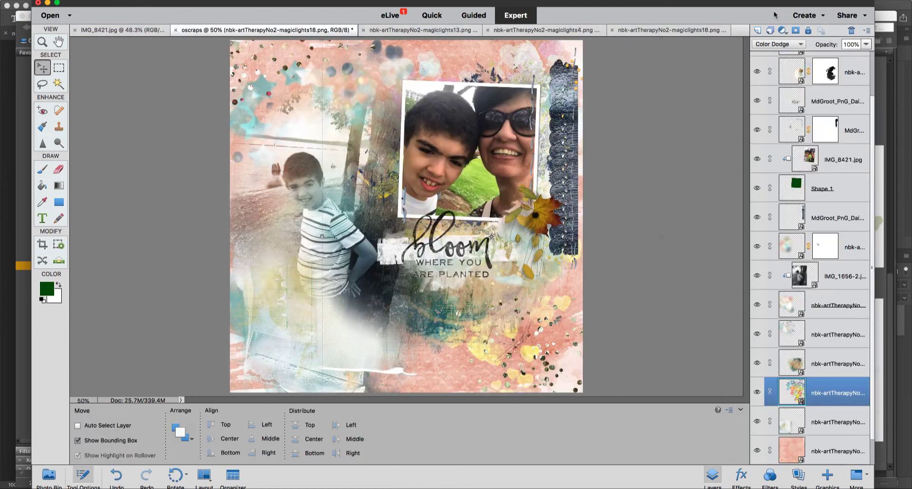